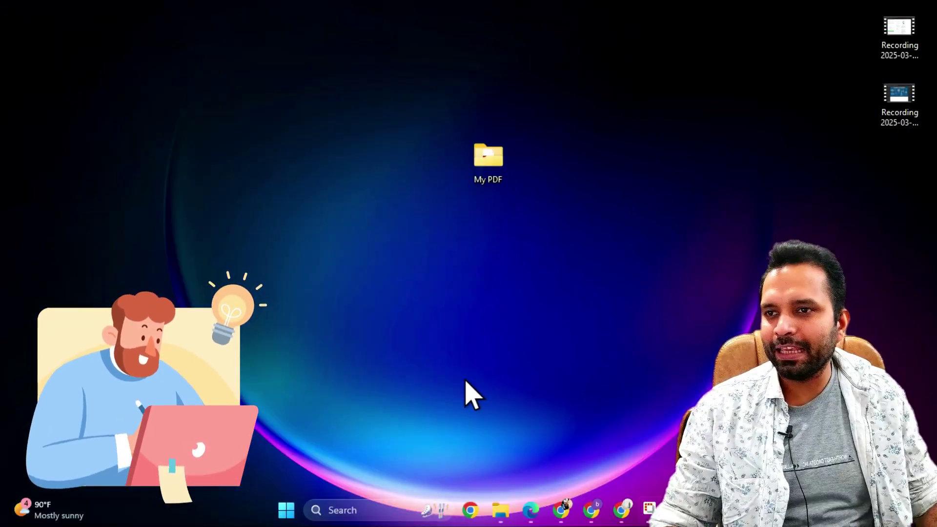
left_click(498, 511)
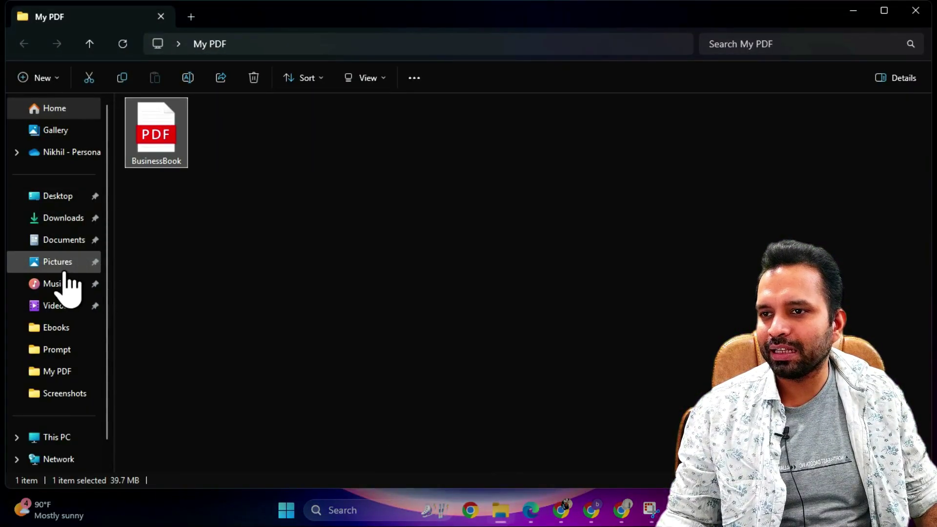
left_click(51, 269)
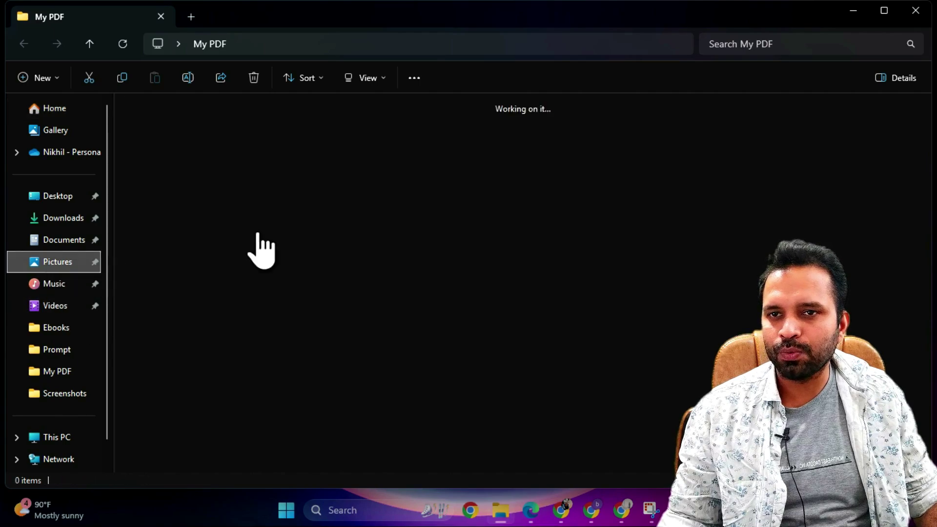
double_click(514, 153)
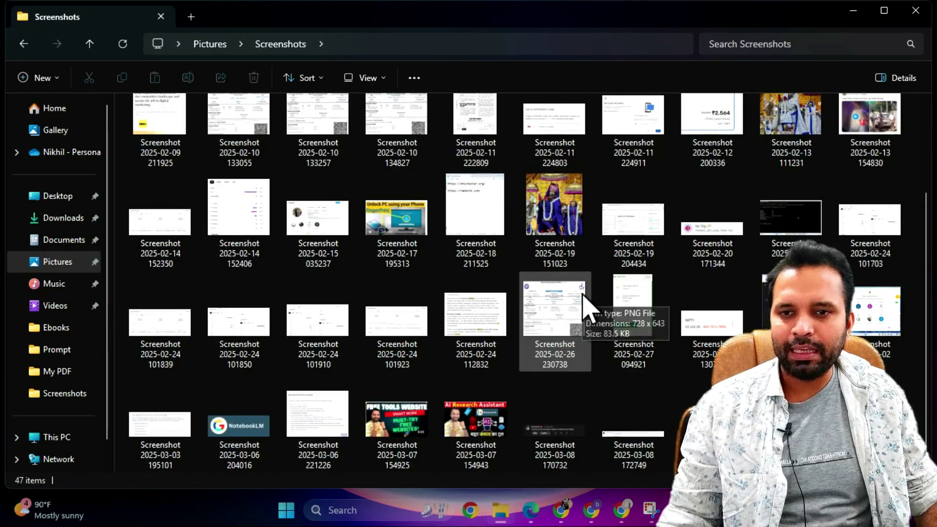
double_click(543, 445)
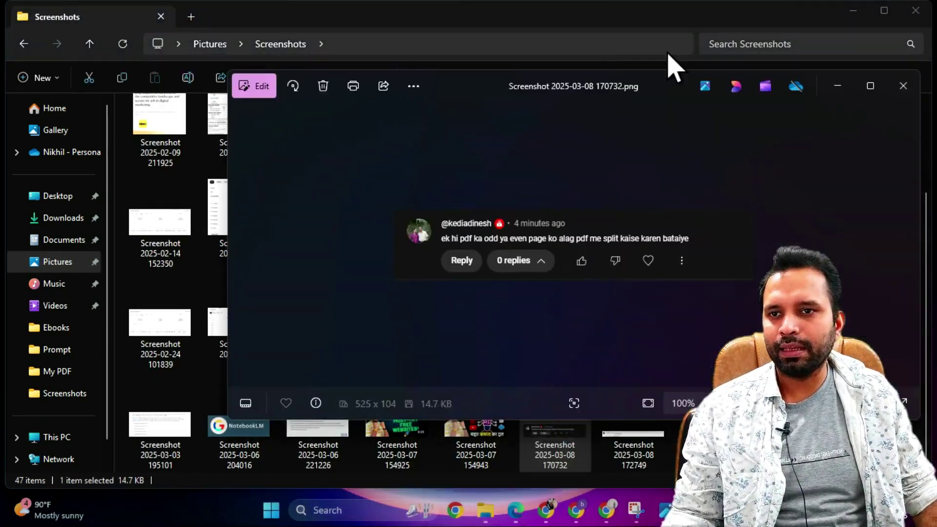
double_click(654, 95)
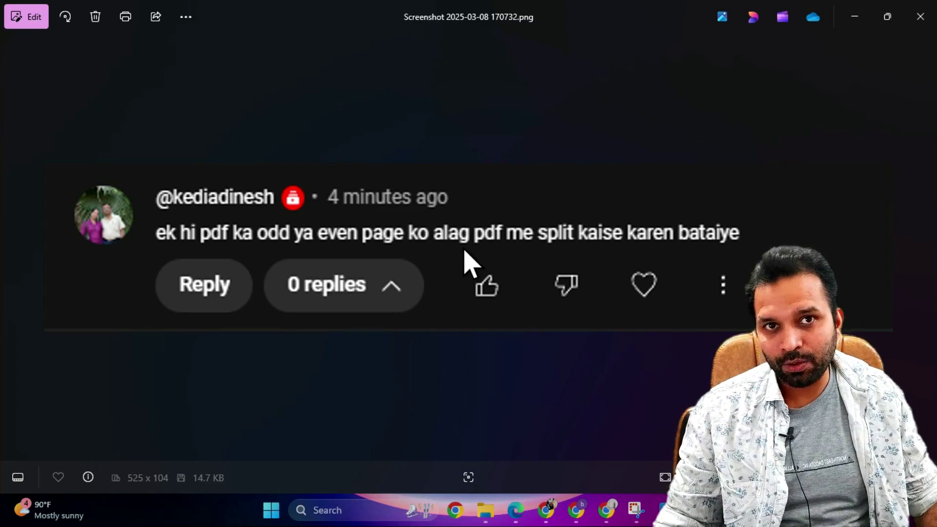
left_click(919, 16)
left_click(916, 11)
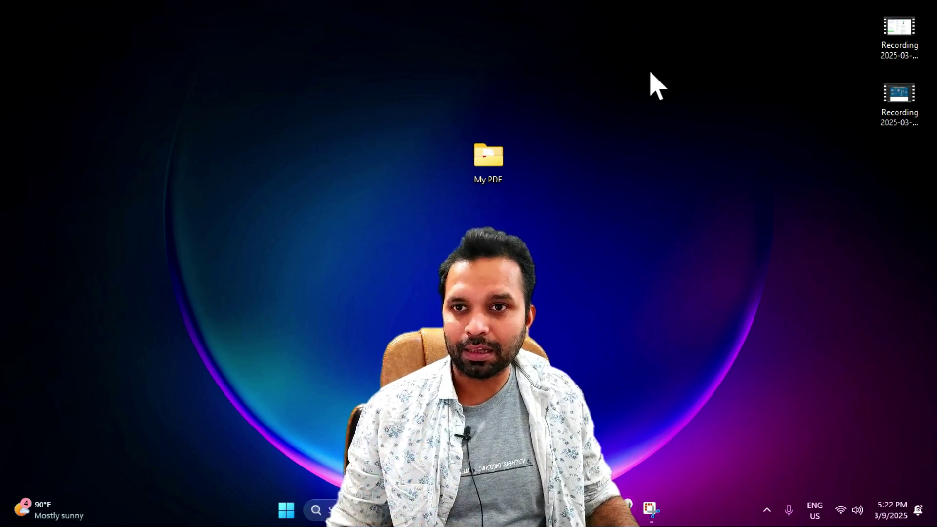
- Reposition the My PDF folder on the desktop and open the BusinessBook PDF stored in it
left_click_drag(488, 158, 380, 181)
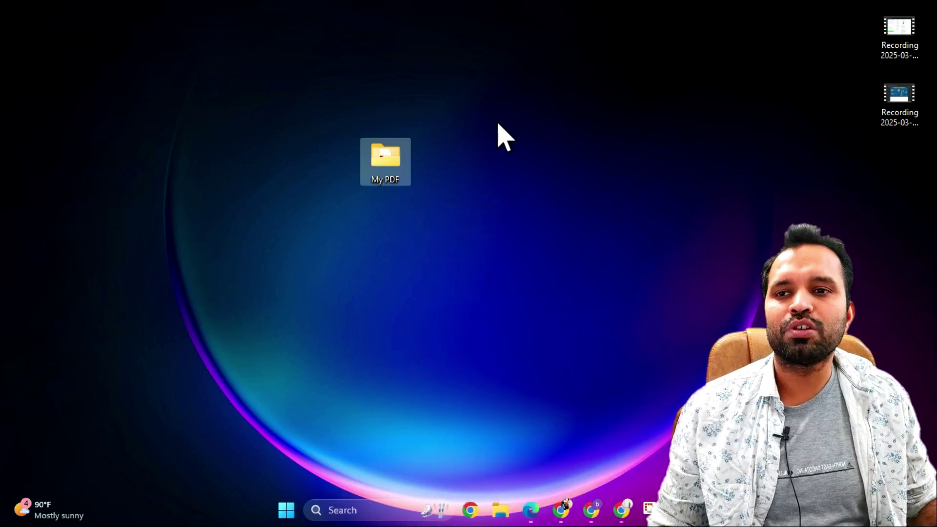
left_click_drag(441, 106, 325, 218)
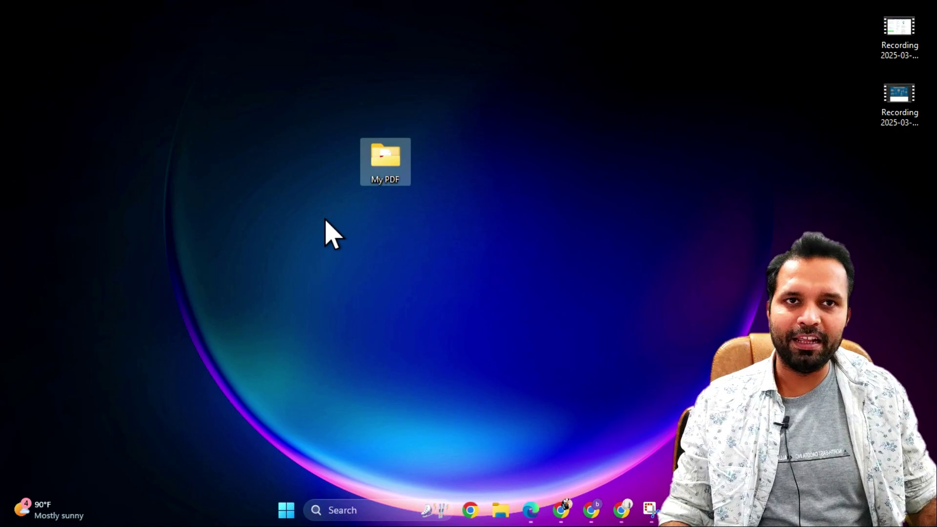
double_click(382, 182)
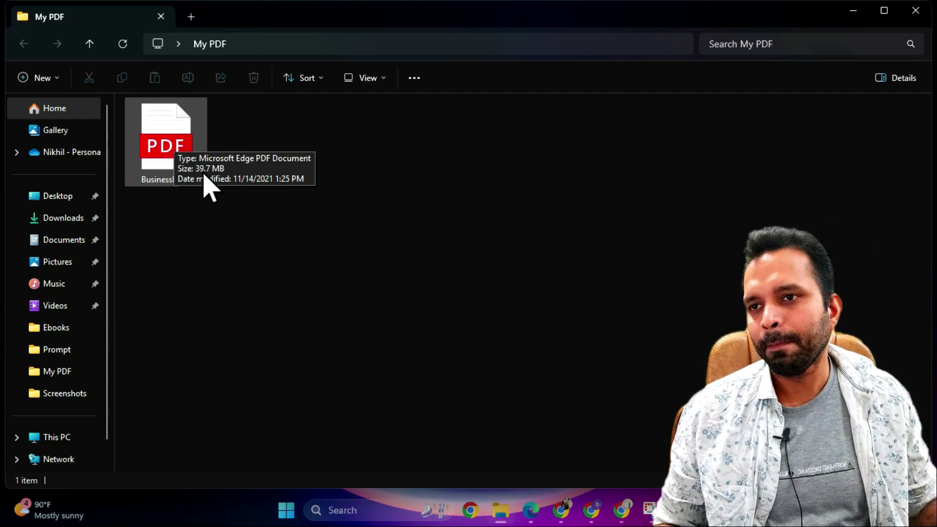
double_click(166, 142)
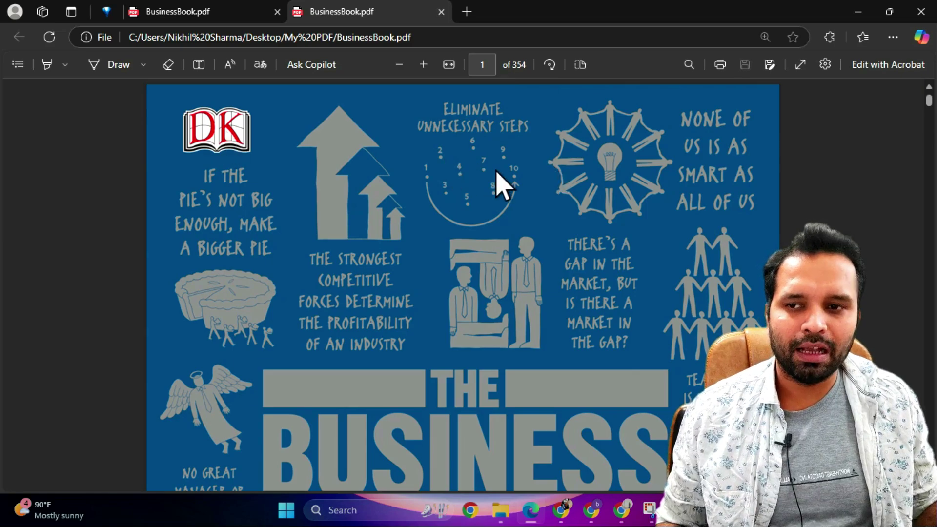
- Examine the opening pages of BusinessBook.pdf and the odd and even page numbers printed in its Introduction section
scroll(554, 220, "down", 5)
scroll(554, 222, "down", 5)
scroll(559, 218, "down", 3)
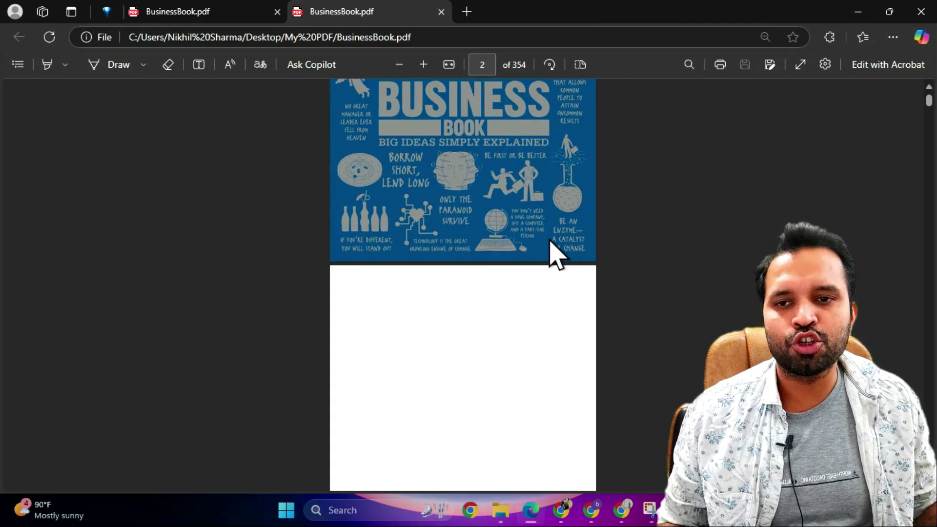
scroll(557, 253, "down", 20)
scroll(561, 251, "up", 6)
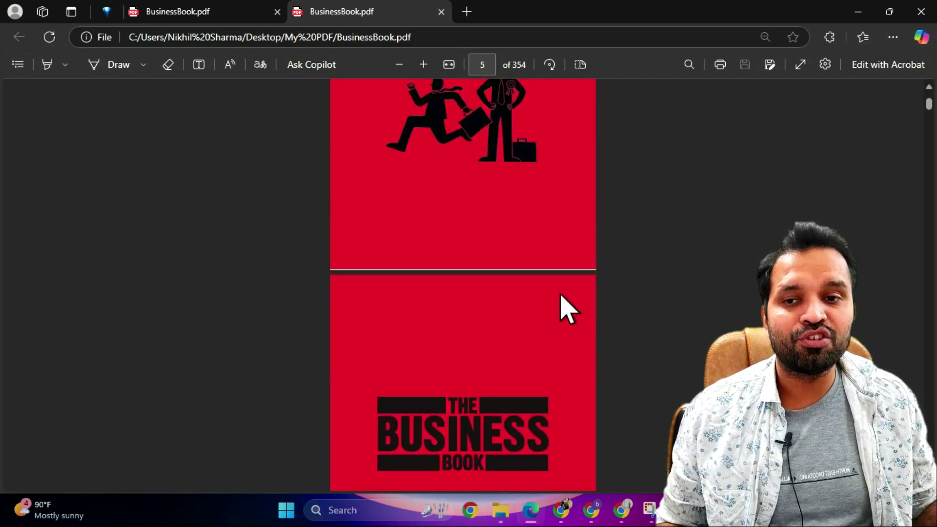
scroll(588, 277, "down", 20)
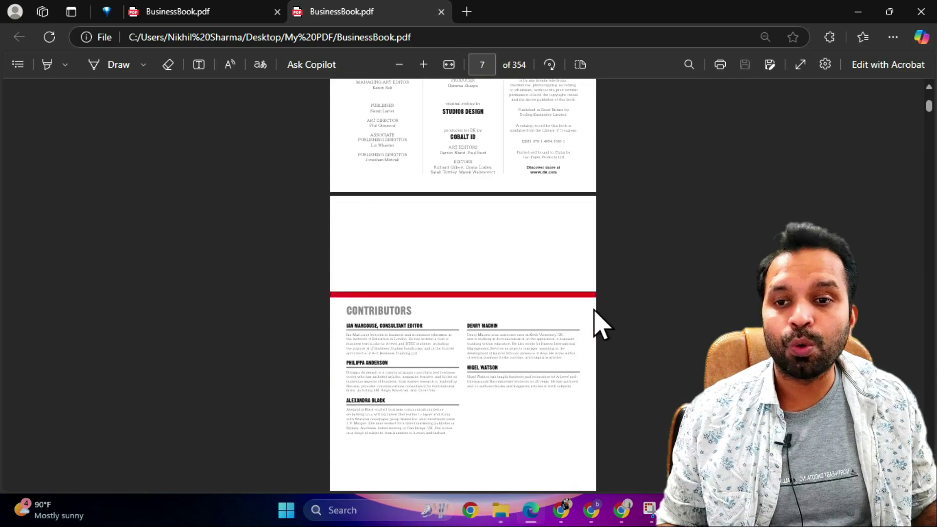
scroll(595, 312, "down", 20)
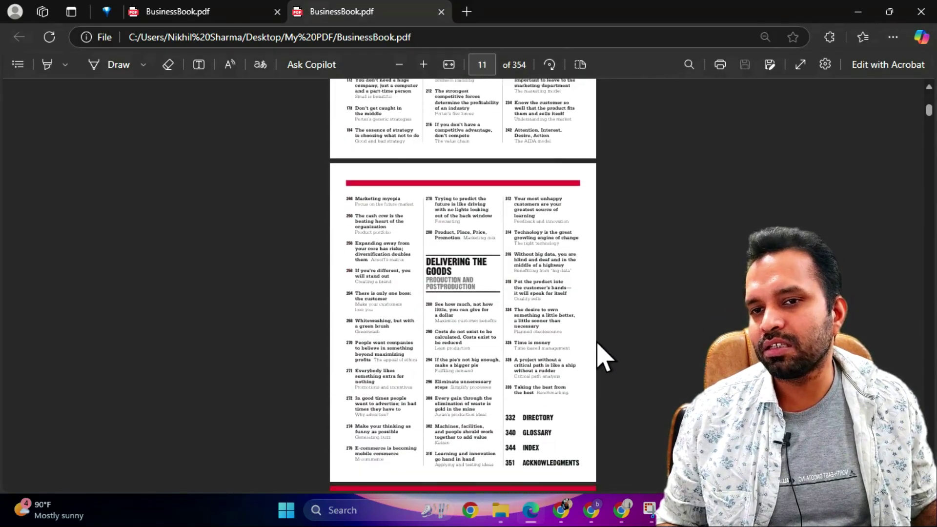
scroll(599, 356, "down", 8)
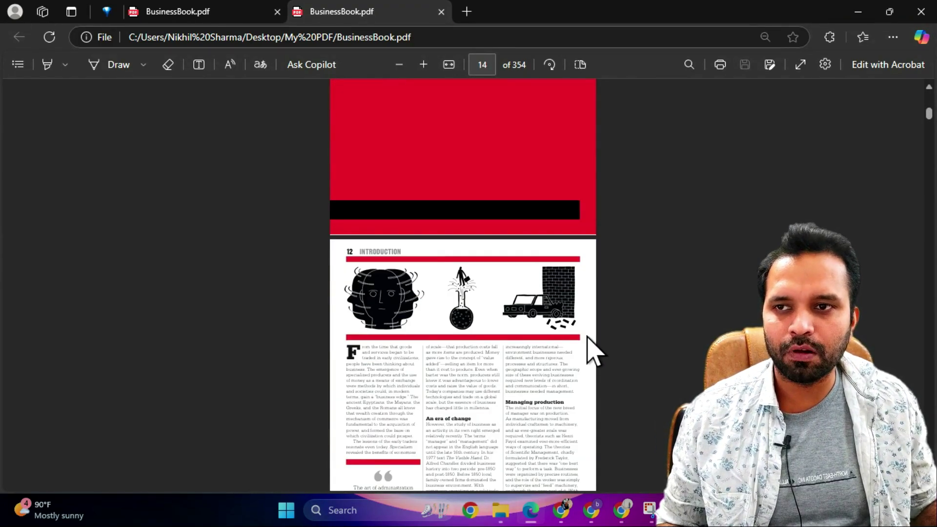
scroll(591, 351, "up", 4)
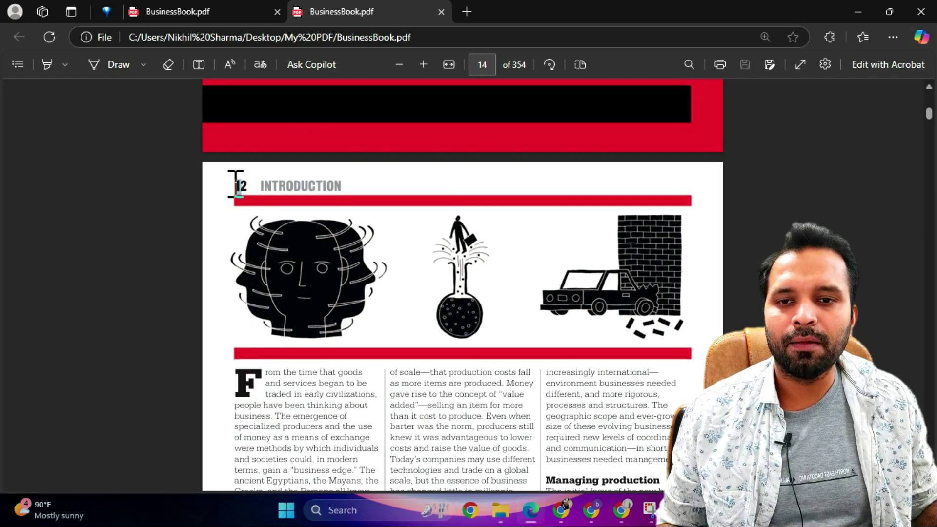
scroll(465, 272, "down", 10)
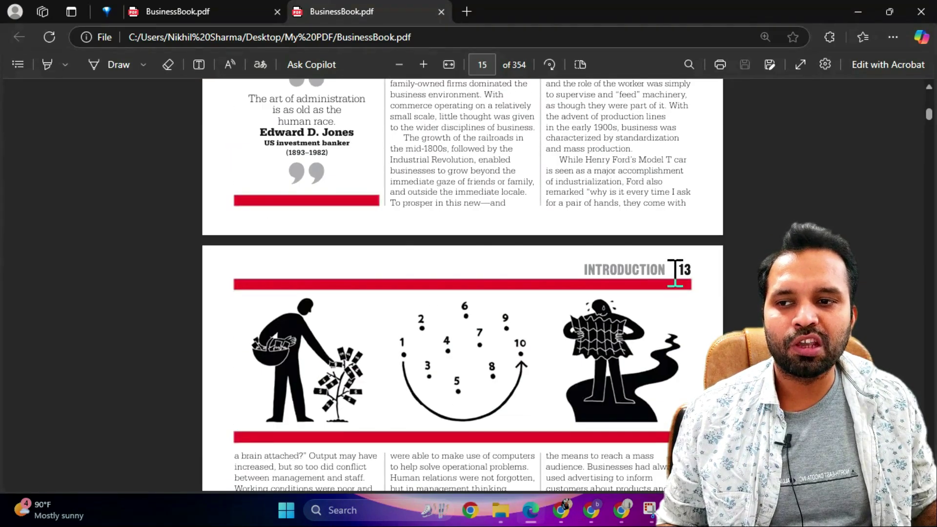
scroll(637, 337, "down", 10)
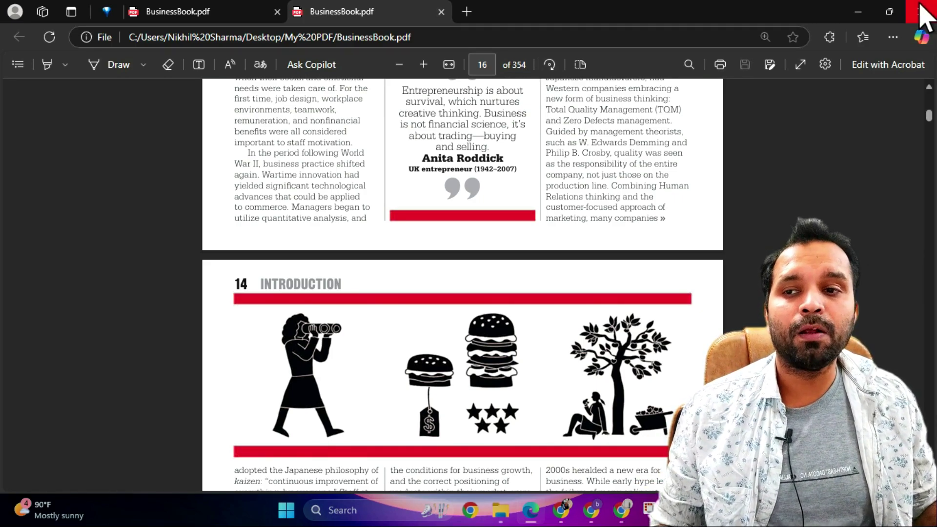
scroll(459, 285, "up", 8)
scroll(463, 286, "up", 7)
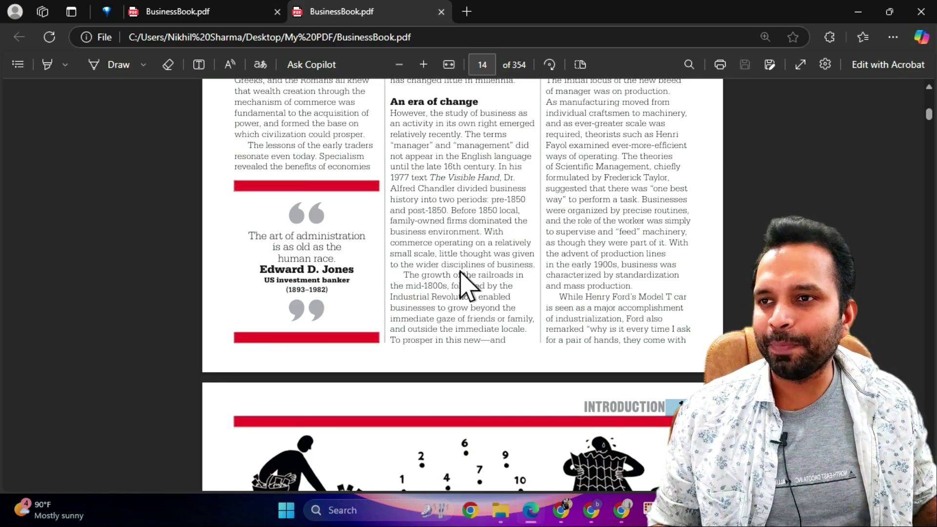
scroll(462, 283, "up", 20)
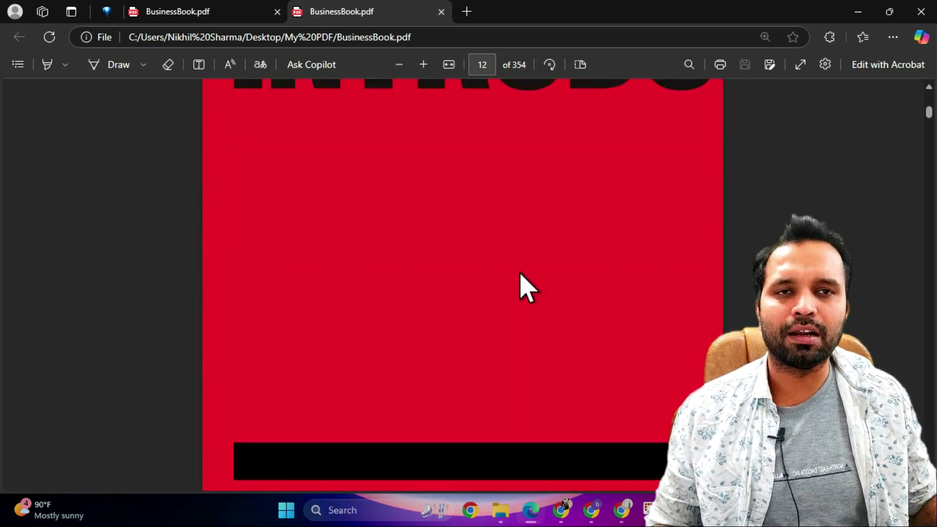
scroll(525, 282, "up", 12)
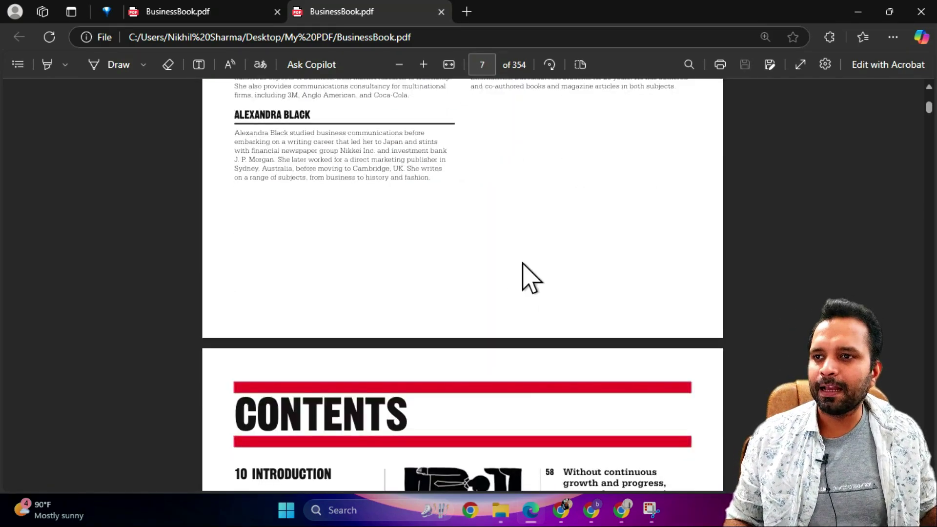
- Set BusinessBook.pdf to print with Microsoft Print to PDF, odd pages only, and check the print preview
key("ctrl+p")
left_click(147, 145)
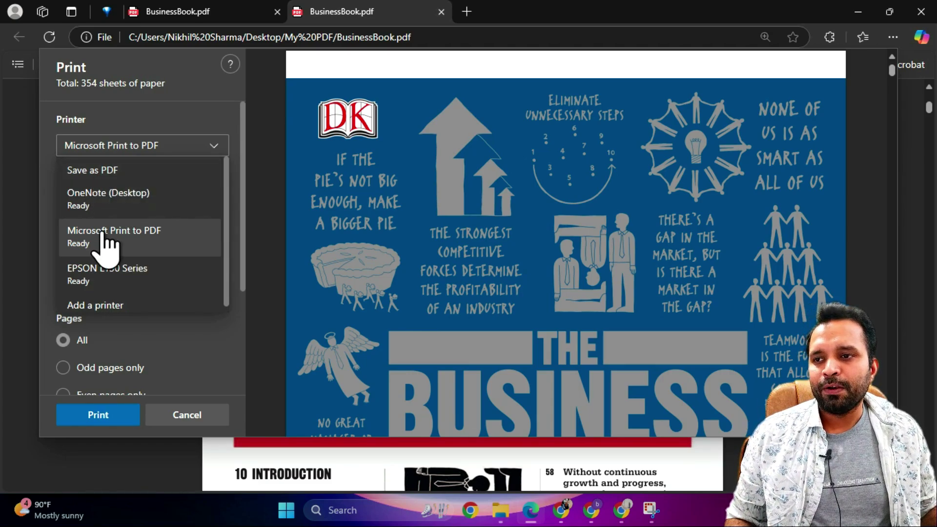
left_click(120, 244)
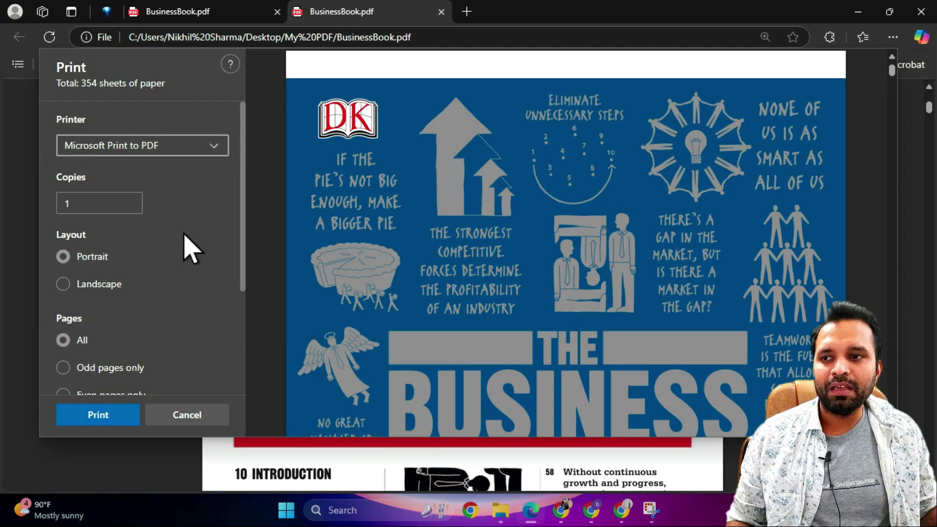
scroll(193, 251, "down", 3)
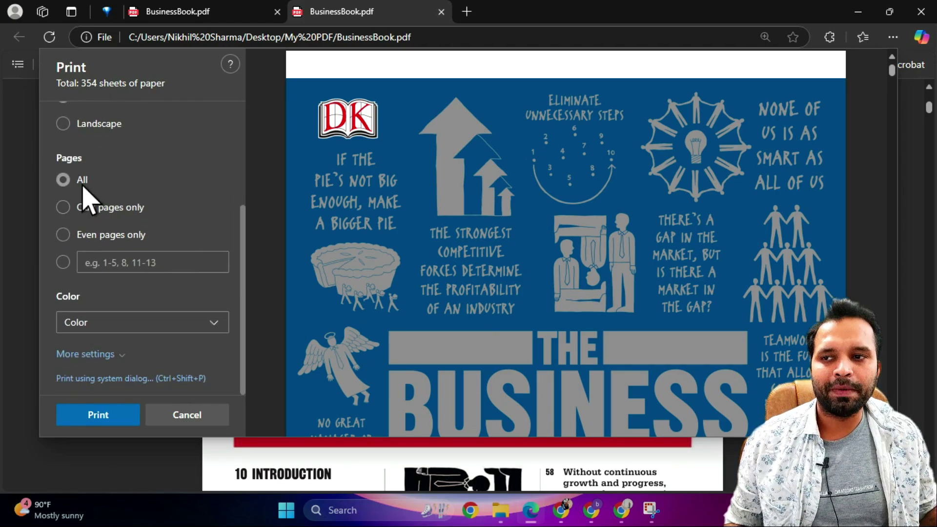
left_click(62, 210)
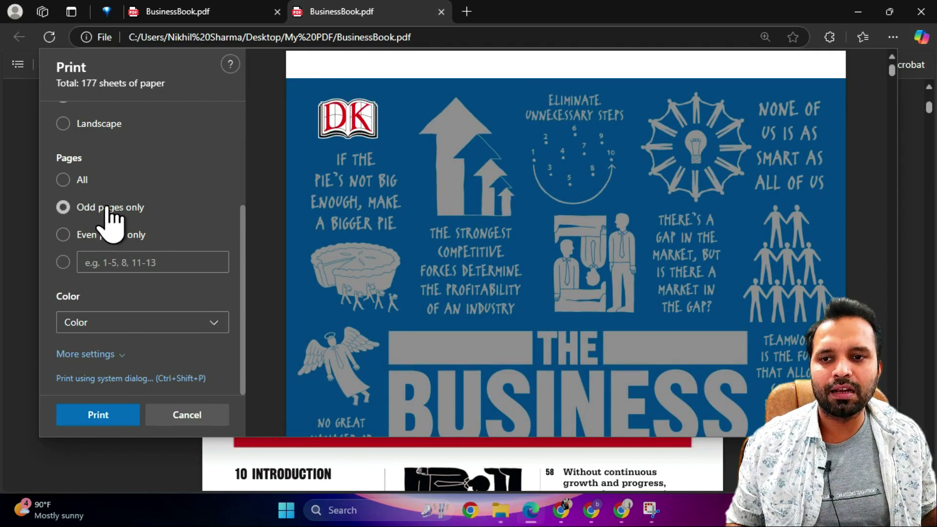
scroll(649, 254, "down", 5)
scroll(649, 254, "down", 10)
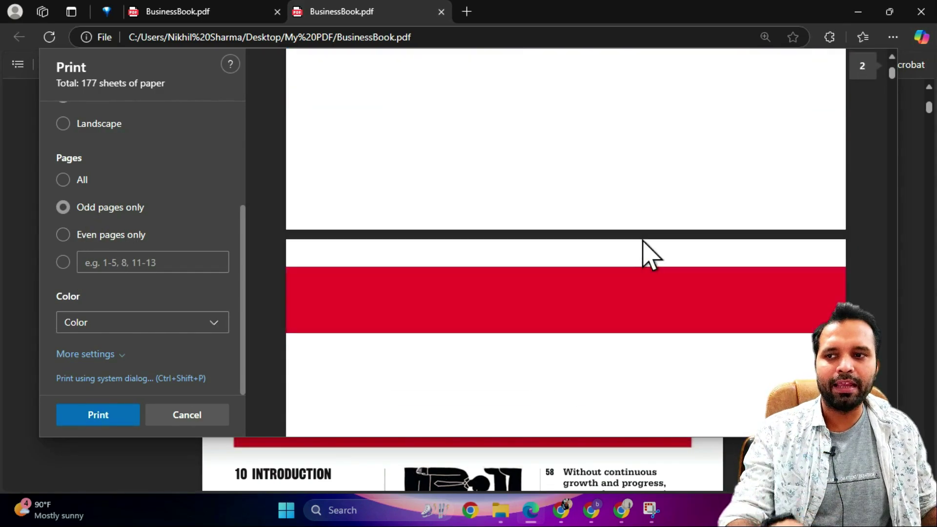
scroll(640, 256, "down", 2)
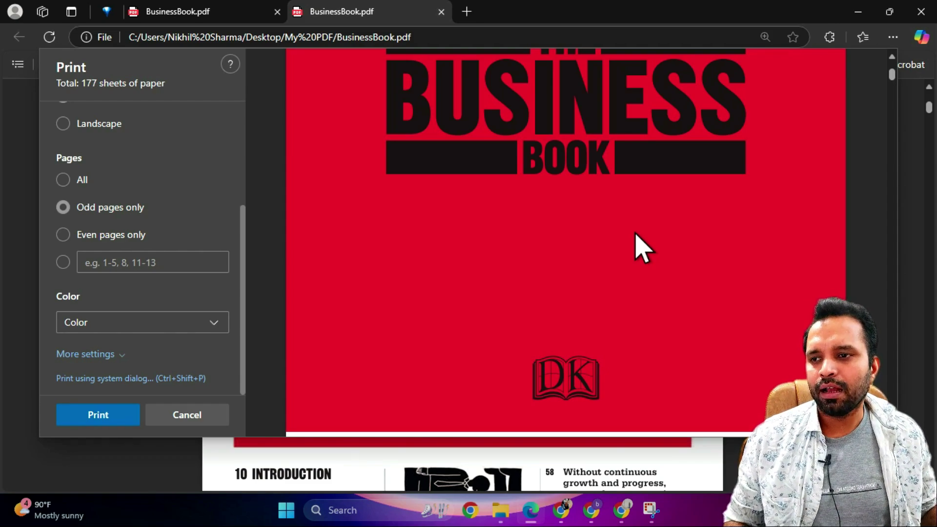
left_click(120, 323)
left_click(109, 368)
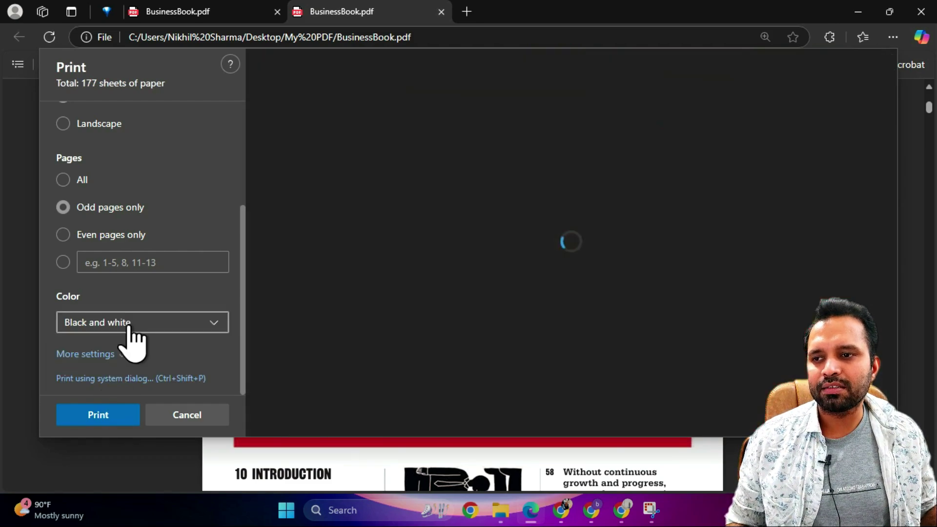
left_click(128, 323)
left_click(101, 349)
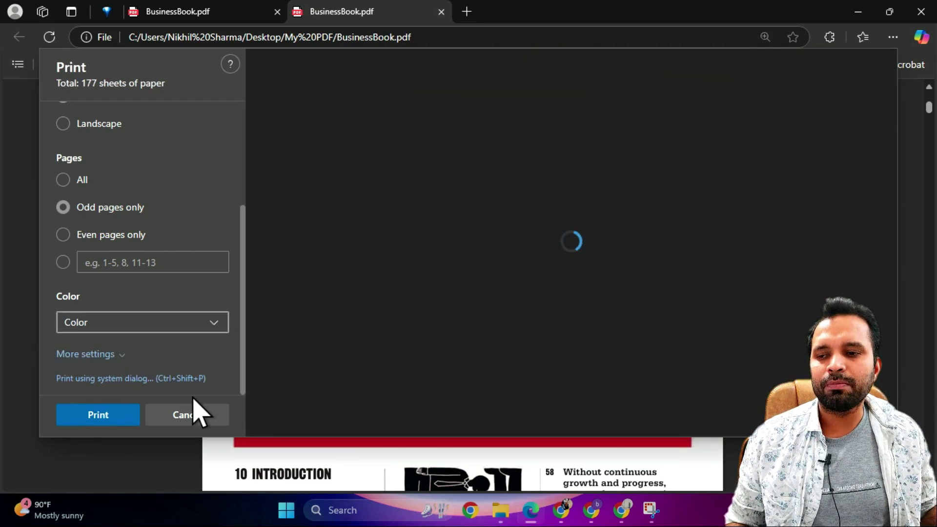
- Print the odd pages to a PDF file named OddPages on the Desktop, and minimize the open windows
left_click(117, 419)
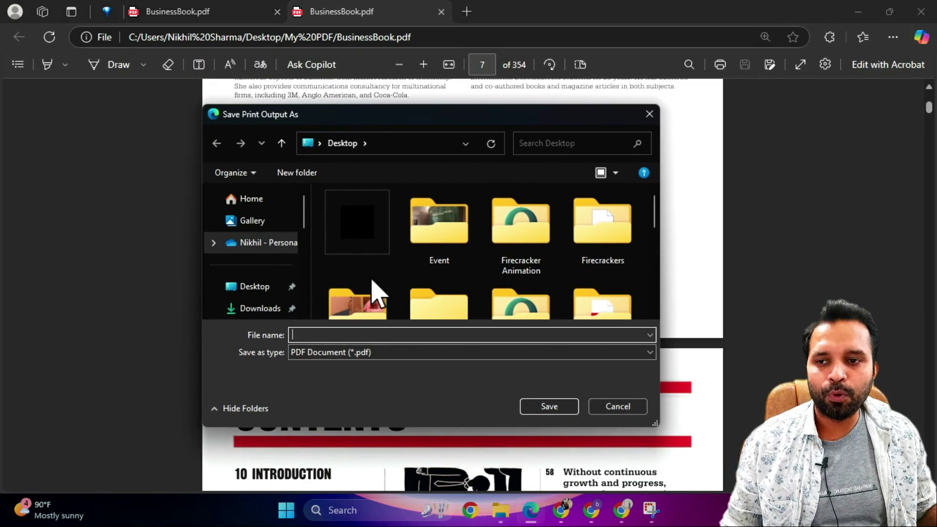
left_click(249, 288)
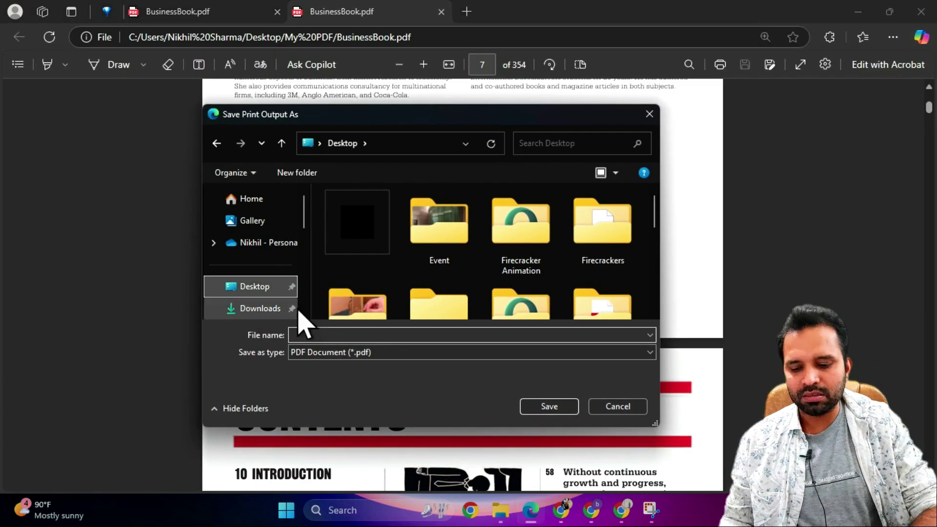
left_click(335, 336)
type("Odd")
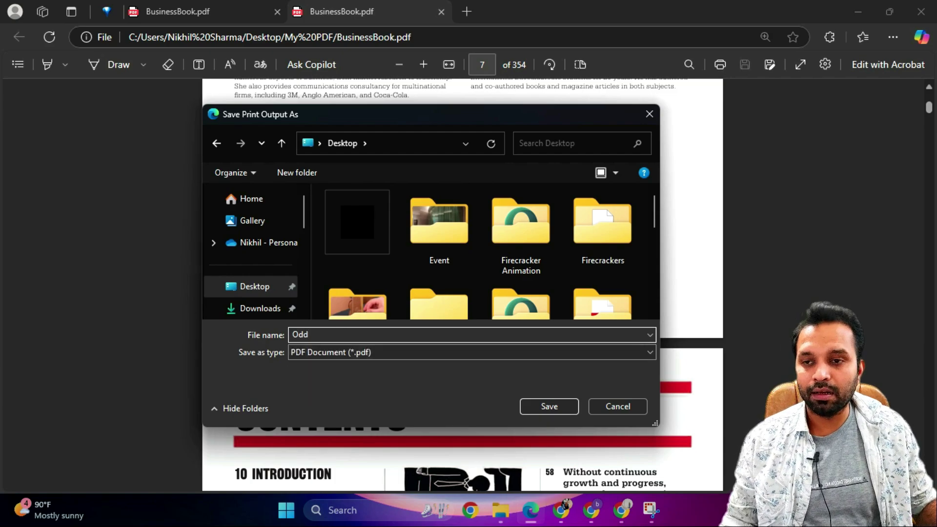
type("Pages")
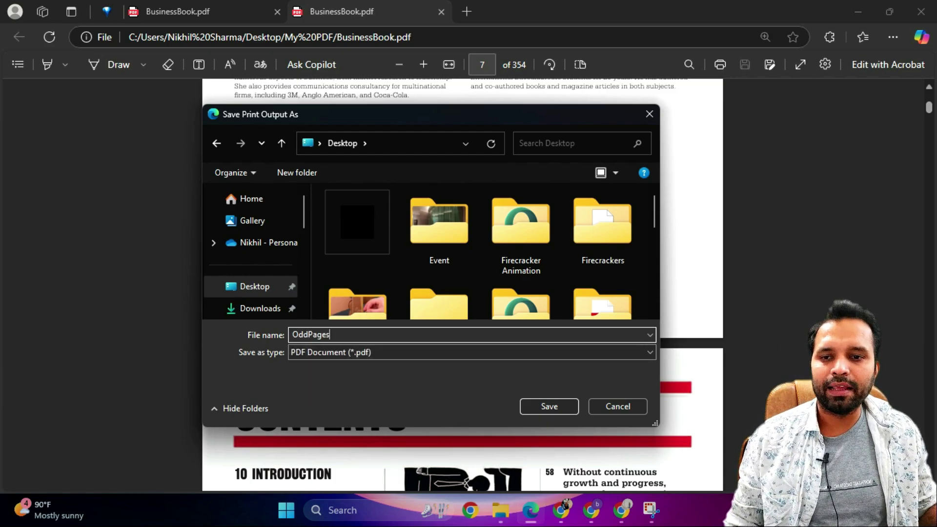
left_click(553, 407)
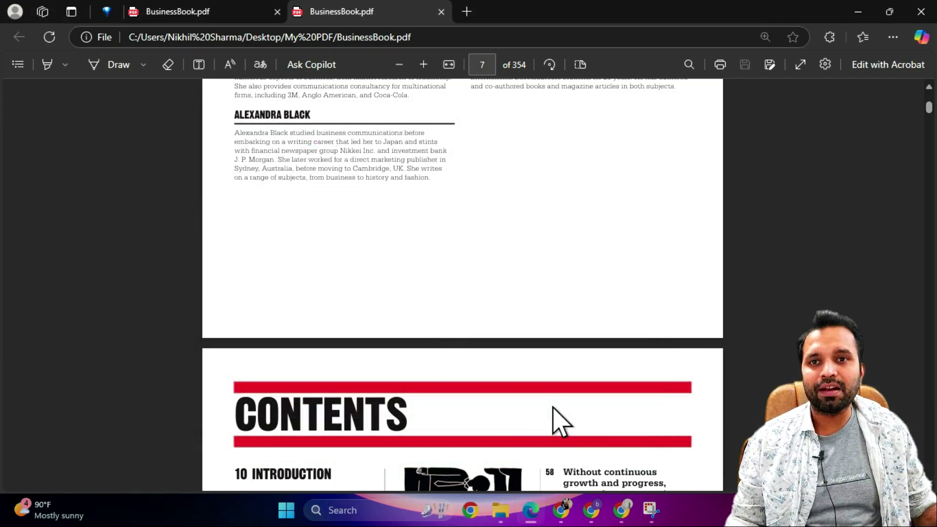
left_click(859, 13)
left_click(852, 11)
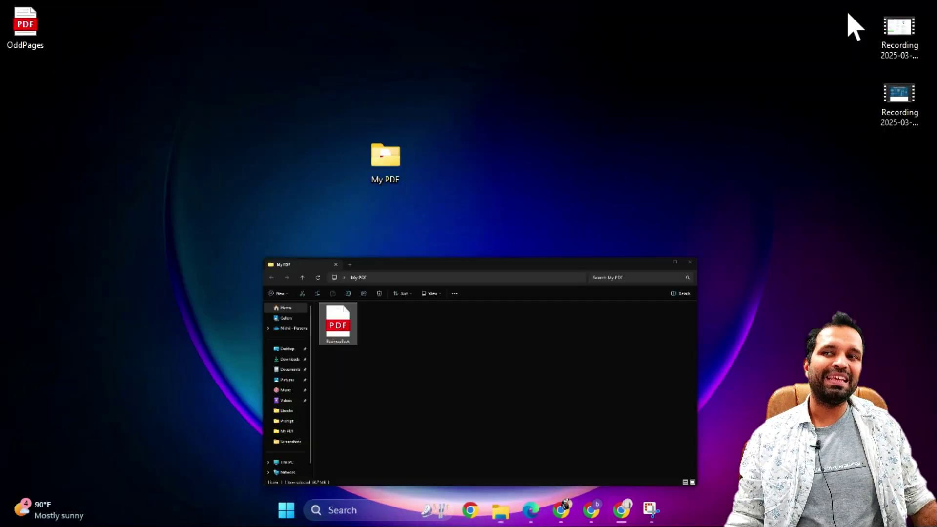
- Move the OddPages PDF beside the My PDF folder on the desktop and check its file details
left_click_drag(27, 37, 215, 161)
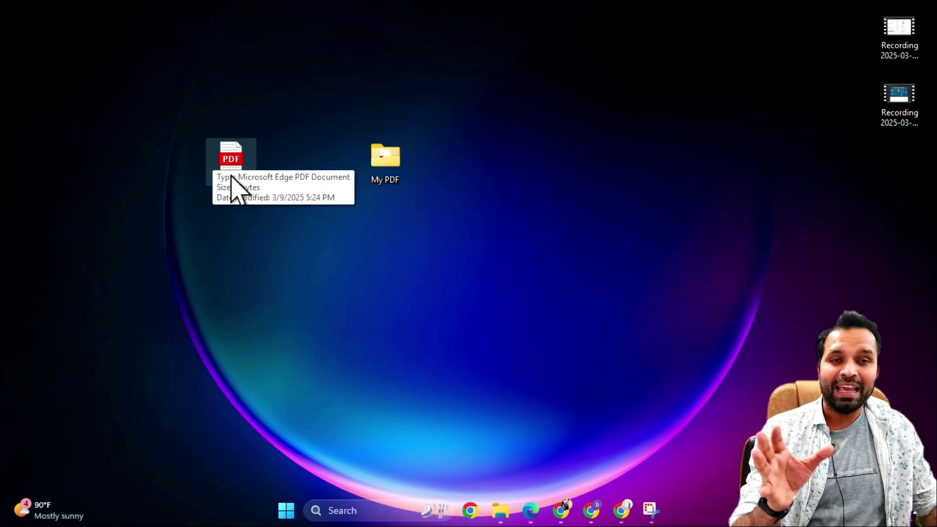
left_click(231, 162)
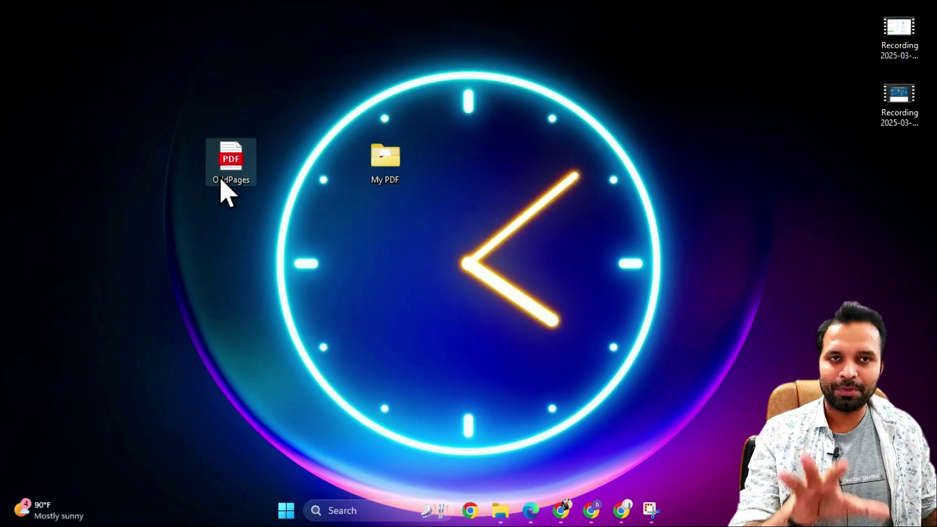
mouse_move(223, 187)
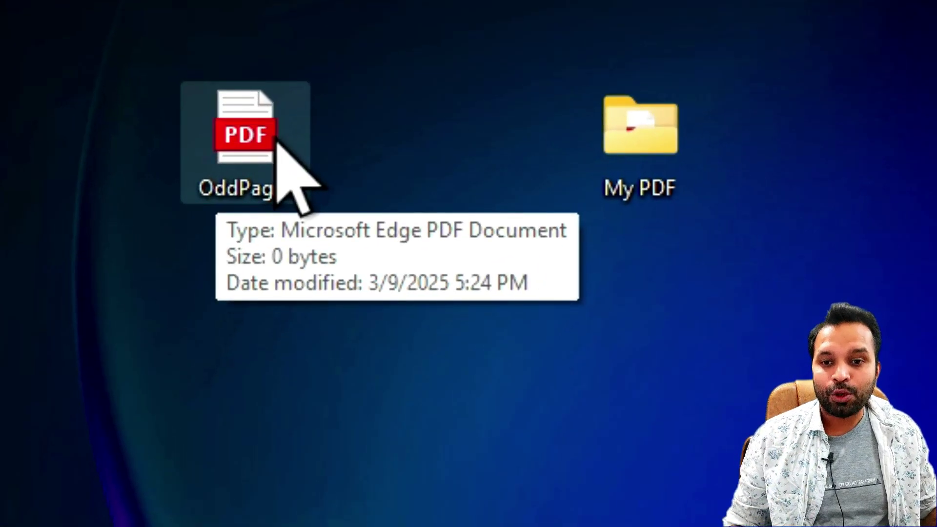
left_click(276, 141)
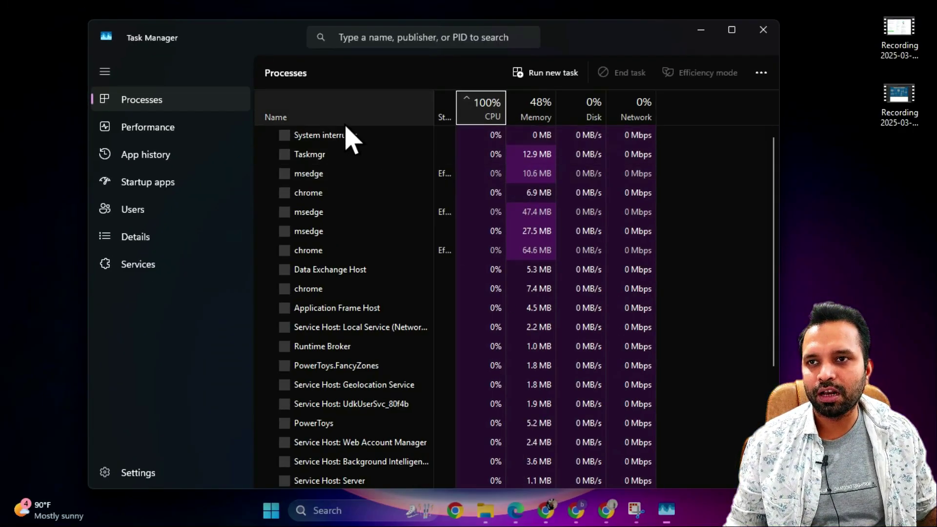
- Search the Task Manager processes for "filter" to check on Print Filter Pipeline Host, and close Task Manager
left_click(362, 45)
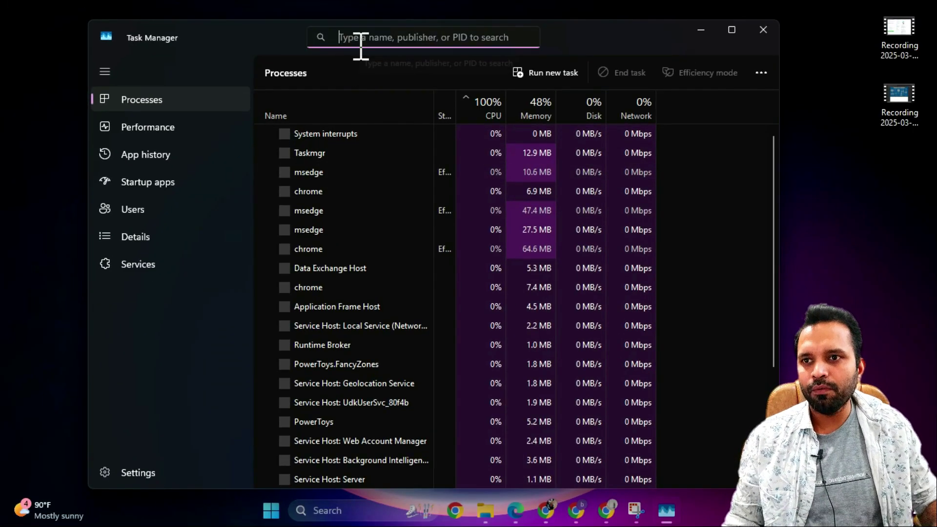
type("filter")
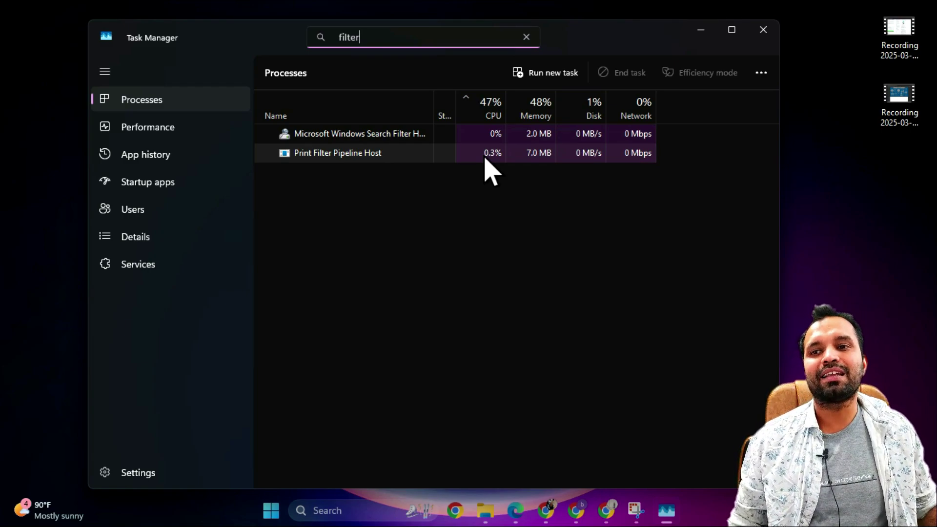
left_click(764, 30)
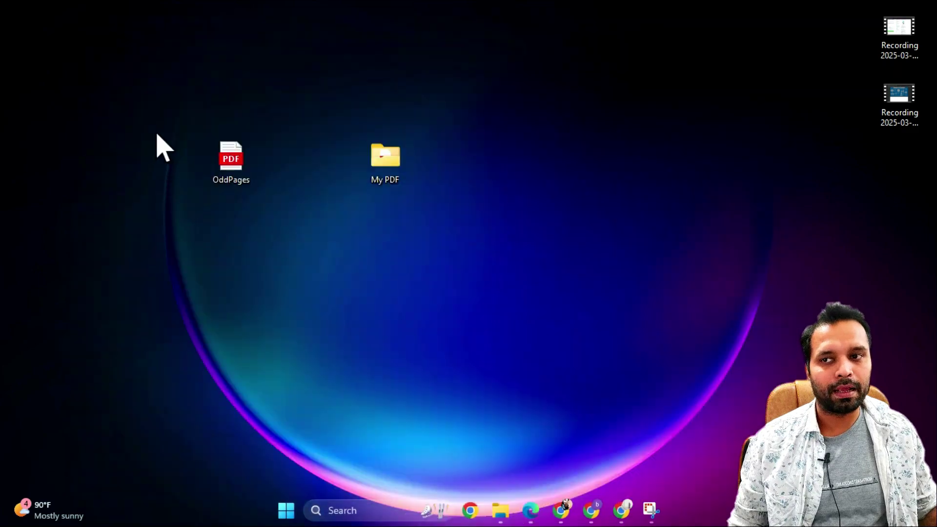
- Refresh the desktop and check the file size and modified date of the OddPages PDF
left_click_drag(164, 110, 259, 240)
left_click(265, 268)
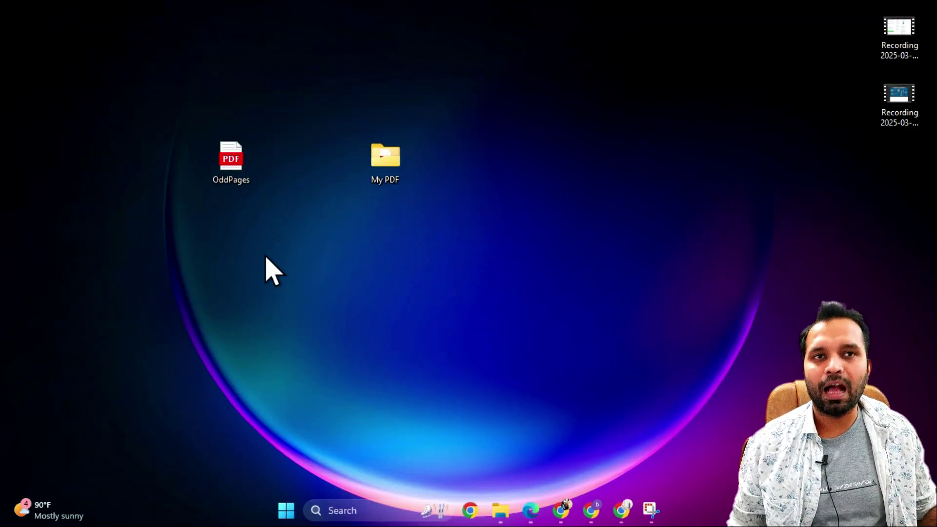
right_click(266, 256)
left_click(300, 237)
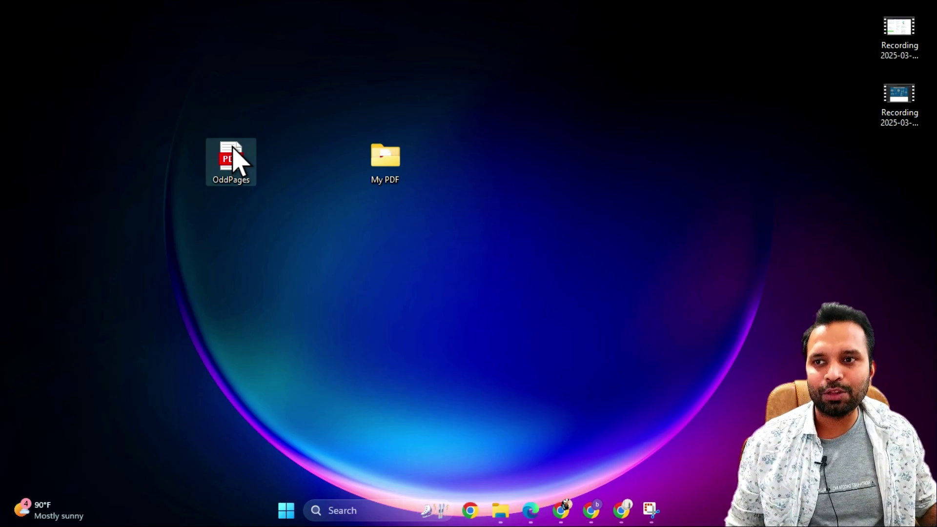
left_click_drag(287, 123, 226, 180)
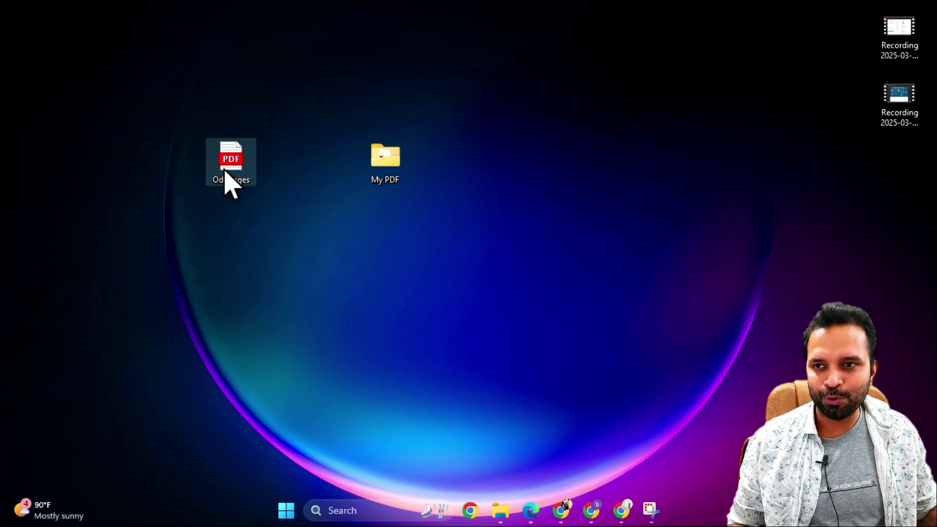
right_click(228, 206)
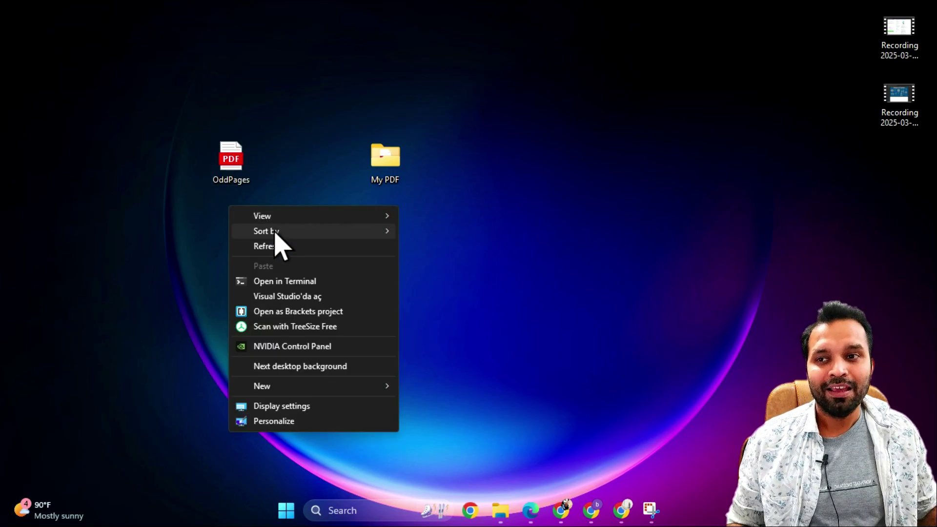
left_click(293, 249)
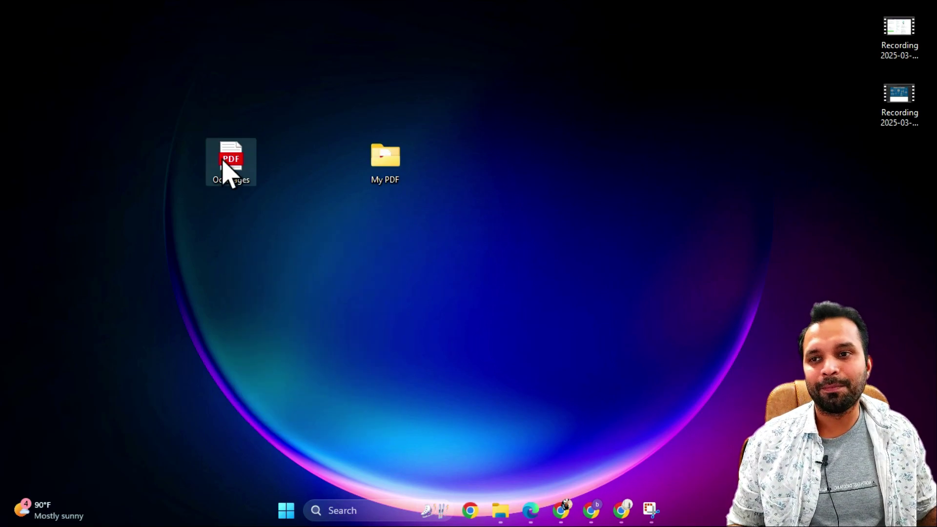
mouse_move(225, 169)
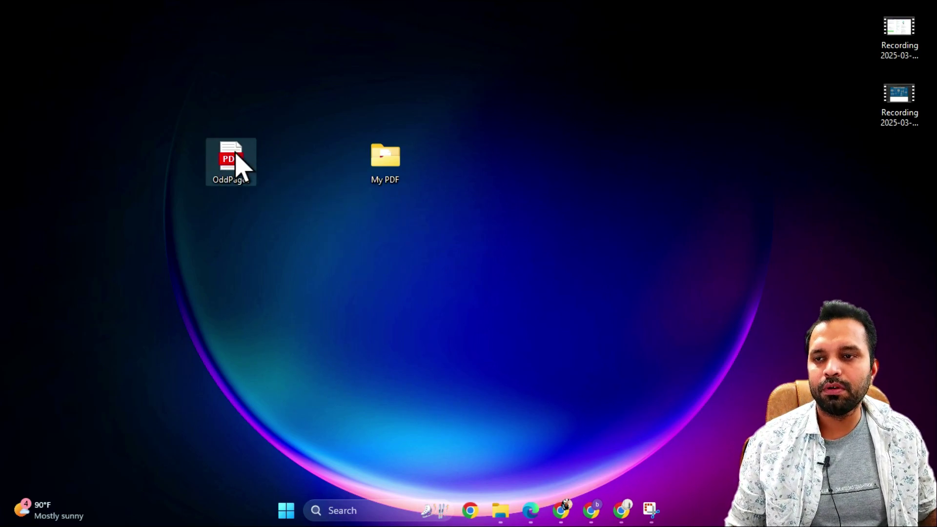
mouse_move(235, 152)
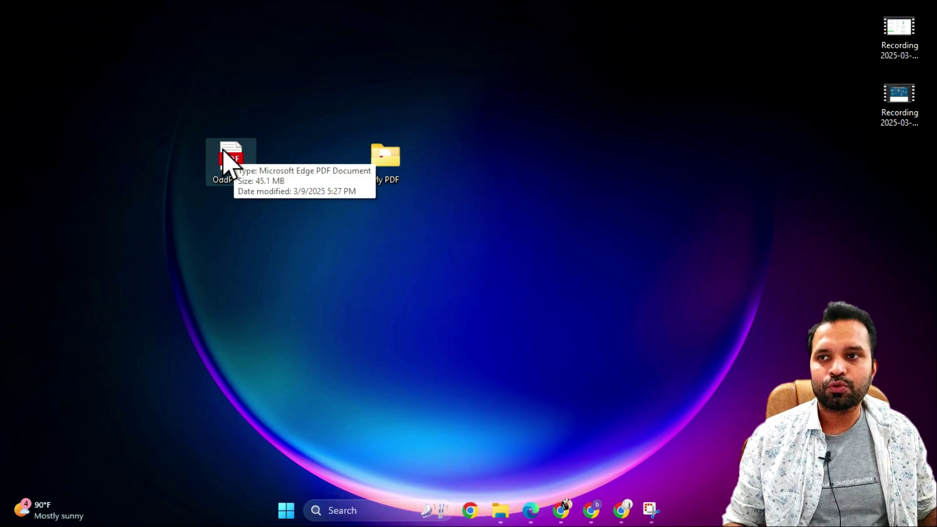
- Open OddPages.pdf, examine the page numbers printed through the Introduction and Start Small, Think Big sections, and close the browser
double_click(228, 158)
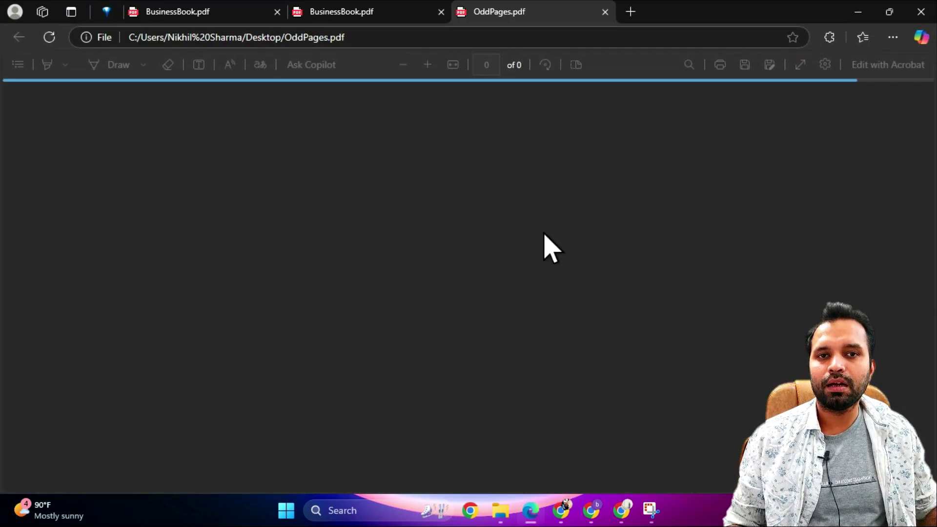
scroll(551, 248, "down", 5)
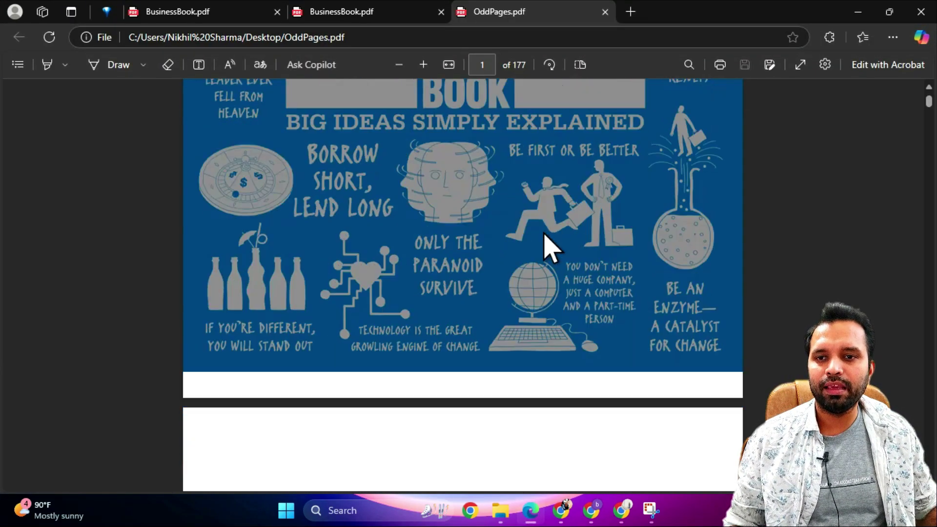
scroll(551, 248, "down", 20)
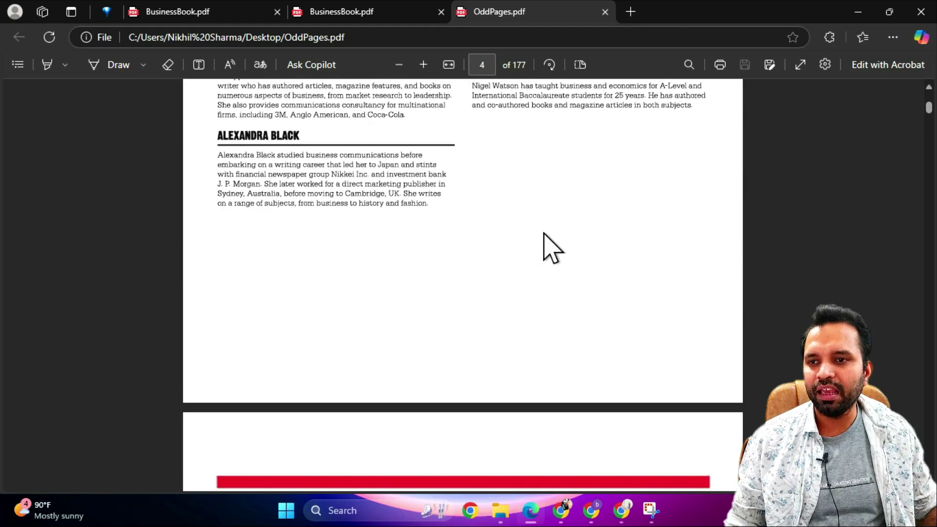
scroll(551, 248, "down", 20)
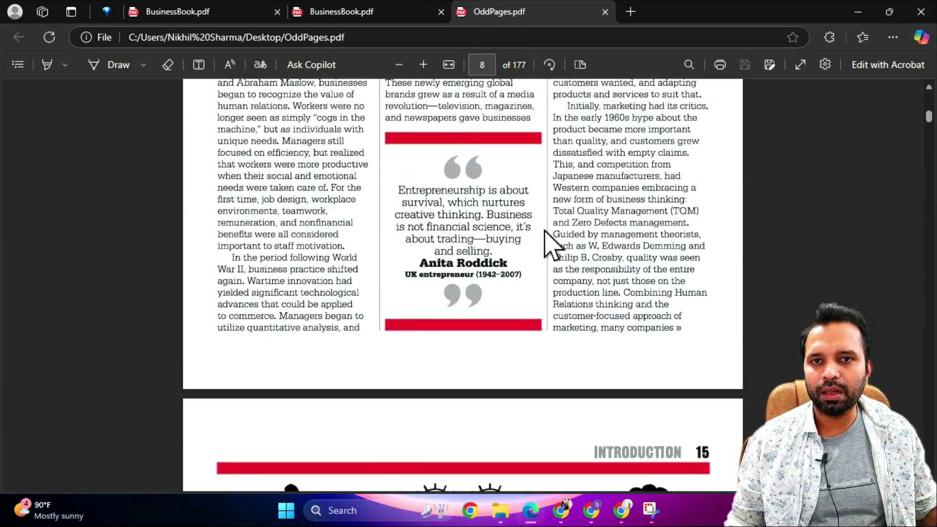
scroll(553, 242, "up", 8)
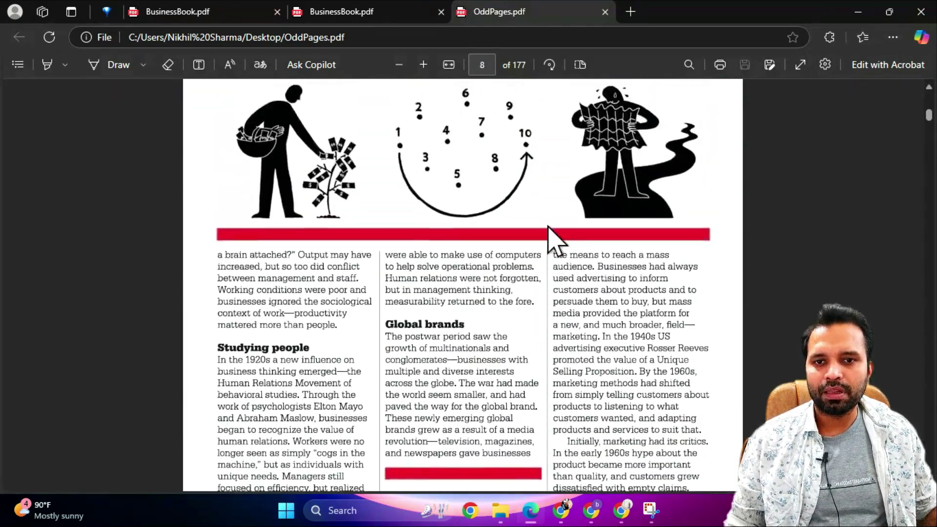
scroll(732, 335, "down", 8)
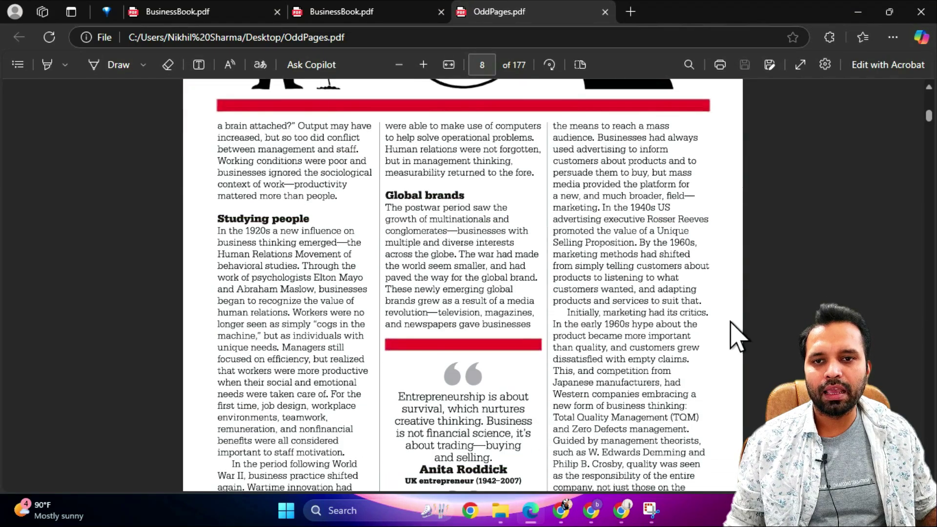
scroll(732, 310, "down", 15)
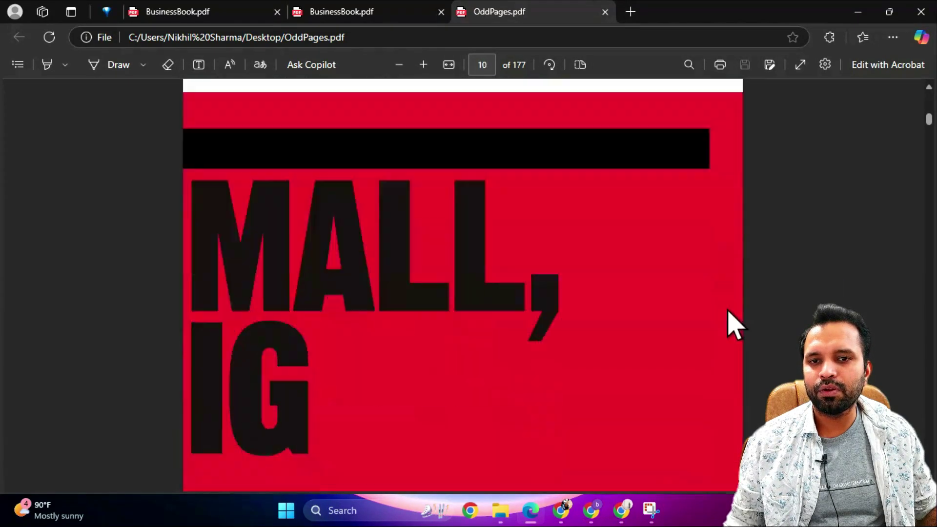
scroll(690, 119, "down", 3)
scroll(696, 180, "up", 3)
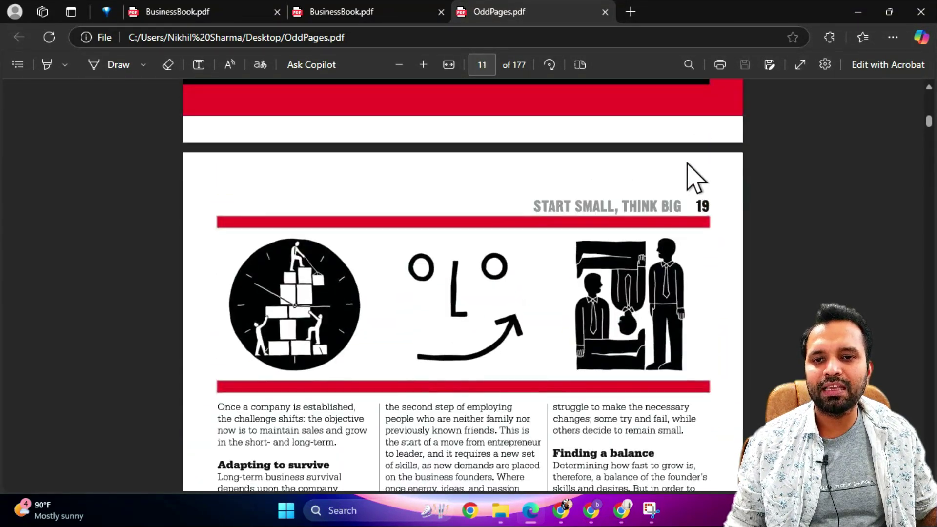
scroll(703, 268, "down", 9)
scroll(701, 316, "down", 4)
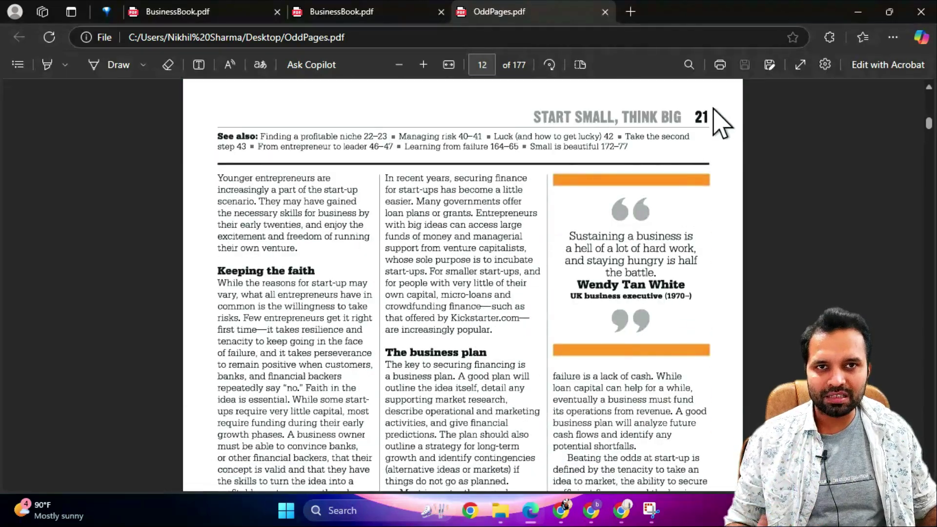
left_click(925, 11)
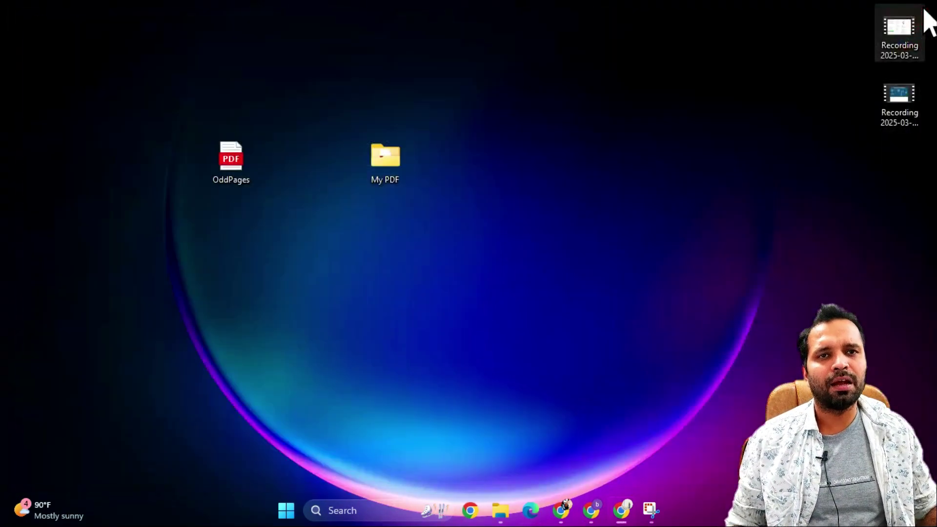
- View the BusinessBook file in the My PDF folder and close the folder window
double_click(389, 182)
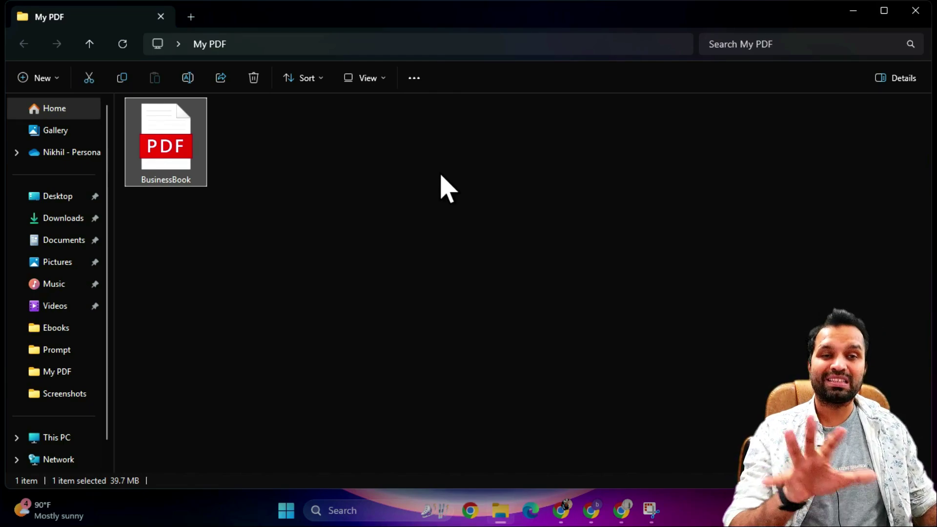
left_click(915, 11)
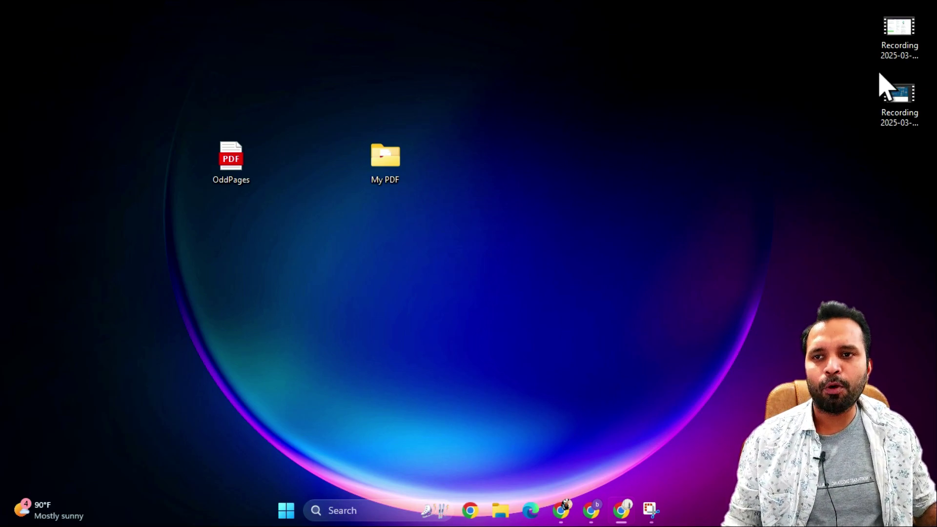
- Switch to Chrome, search Google for pdftk, and open the PDFtk - The PDF Toolkit page from PDF Labs
left_click(591, 511)
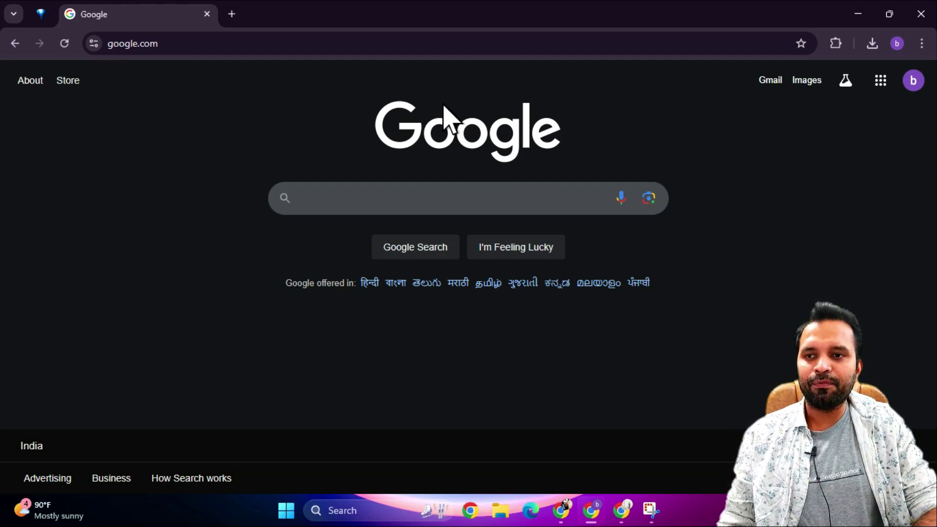
type("pdftk")
key("Return")
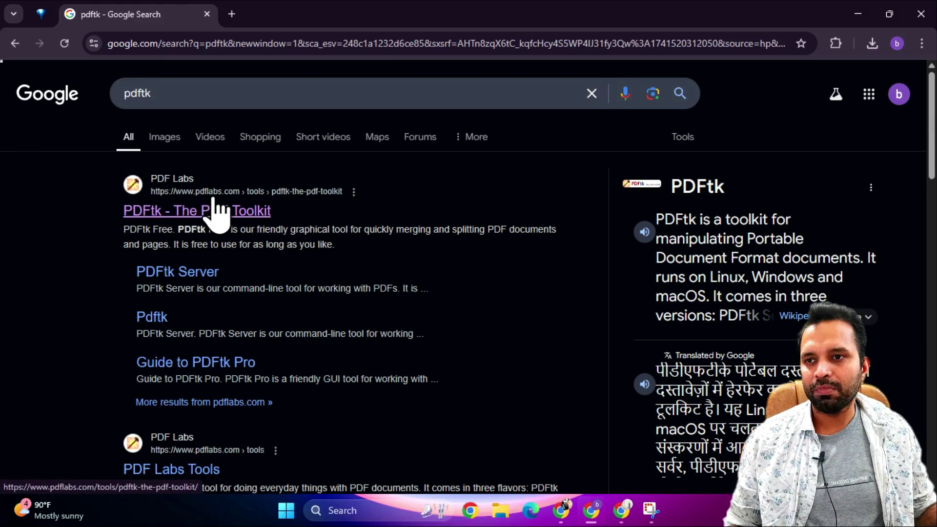
left_click(241, 215)
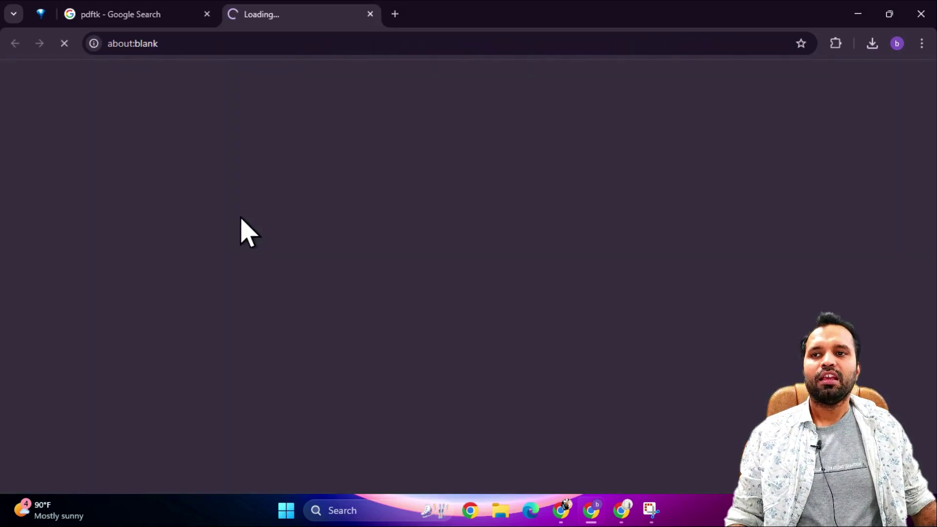
- Examine the PDFtk Free description and Windows installer download, check the recent download history, and minimize the browser
scroll(320, 259, "down", 3)
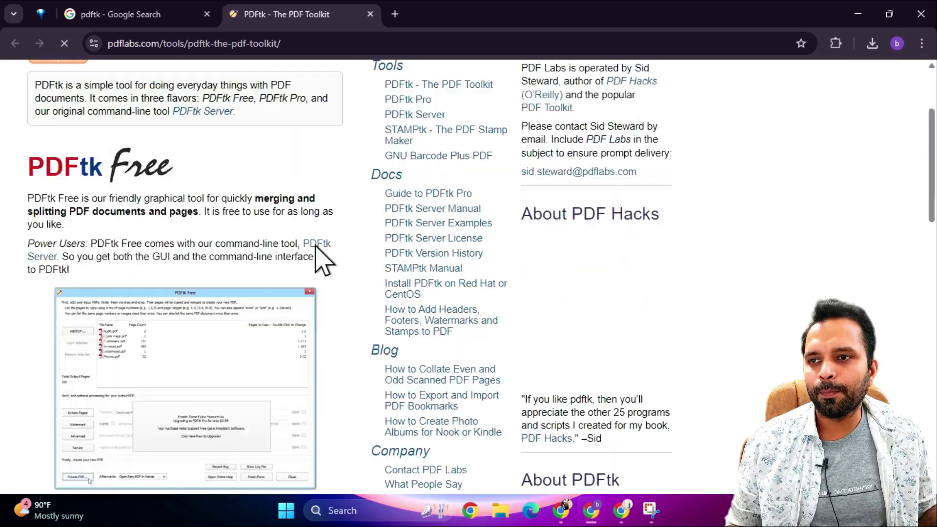
scroll(320, 259, "down", 7)
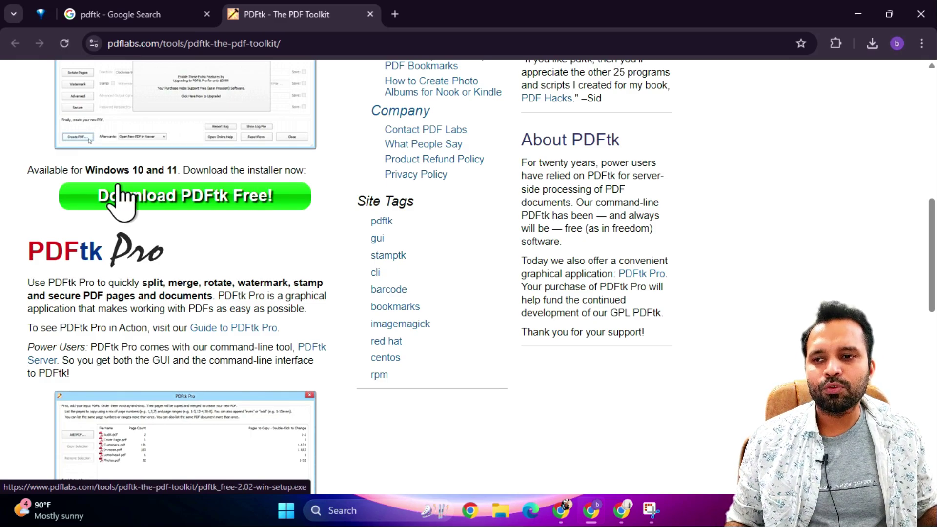
scroll(355, 230, "up", 5)
scroll(356, 229, "down", 4)
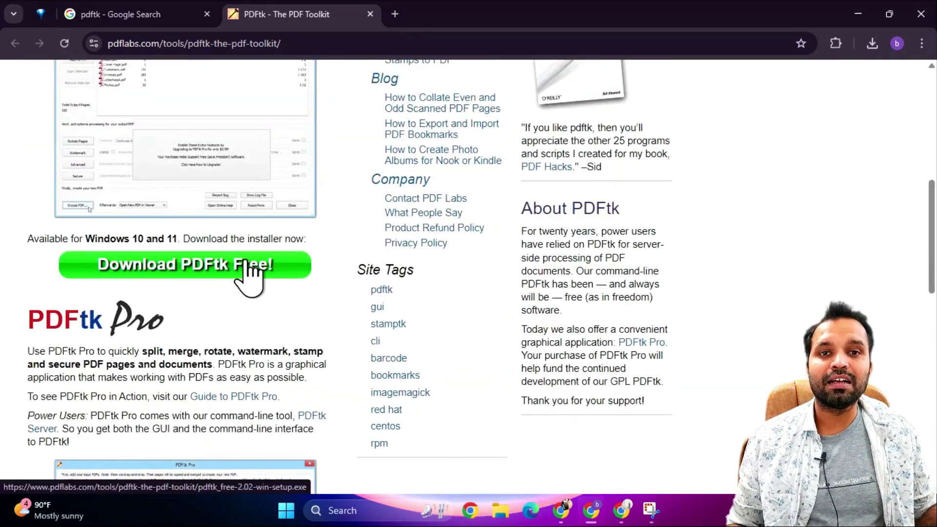
left_click(872, 43)
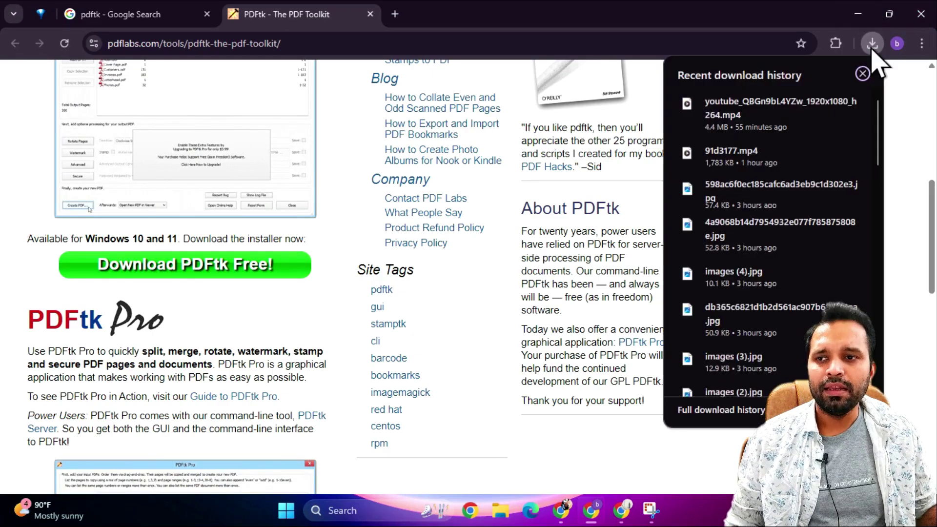
left_click(190, 274)
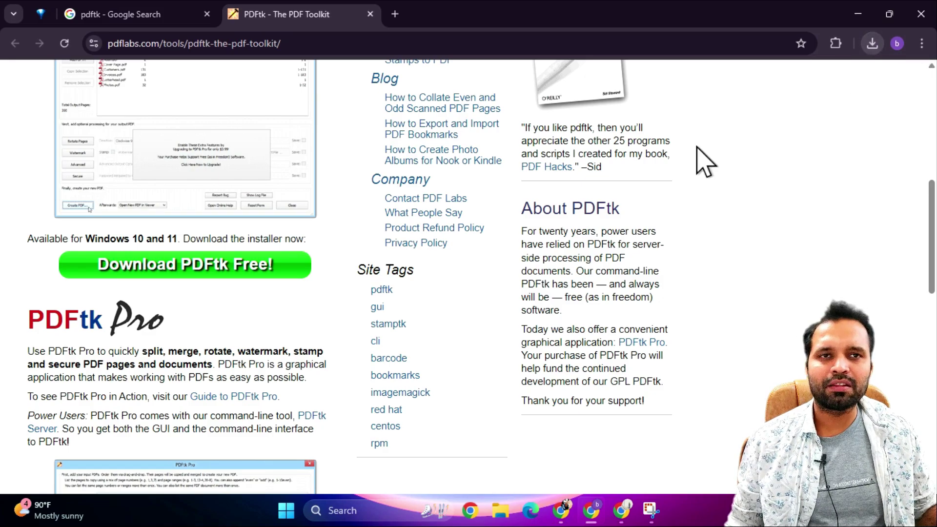
left_click(858, 13)
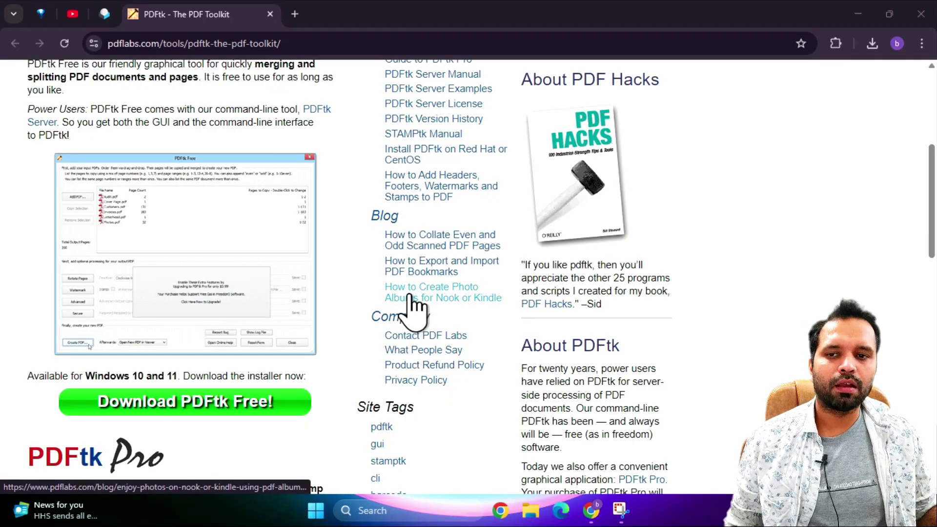
- Install PDFtk in C:\Program Files (x86)\PDFtk, accepting the license and adding the application directory to the environmental path
left_click(559, 365)
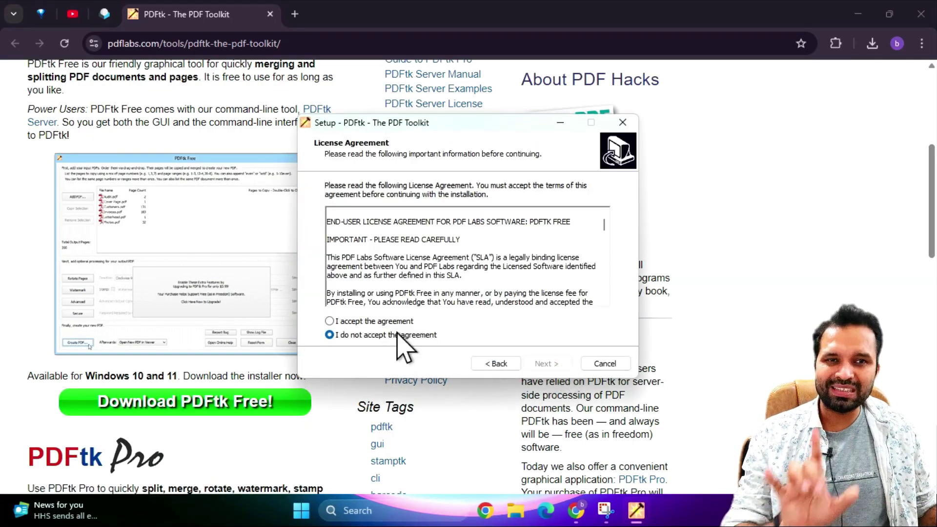
left_click(549, 365)
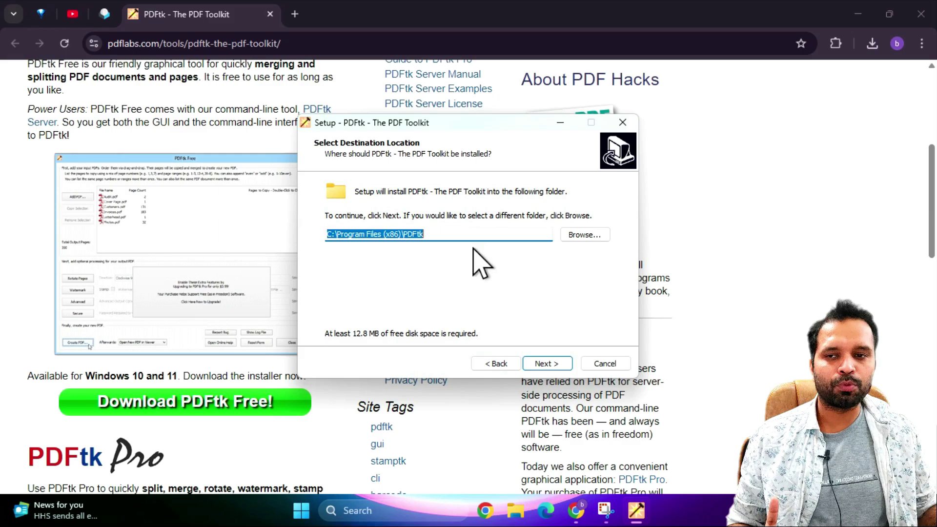
left_click(551, 366)
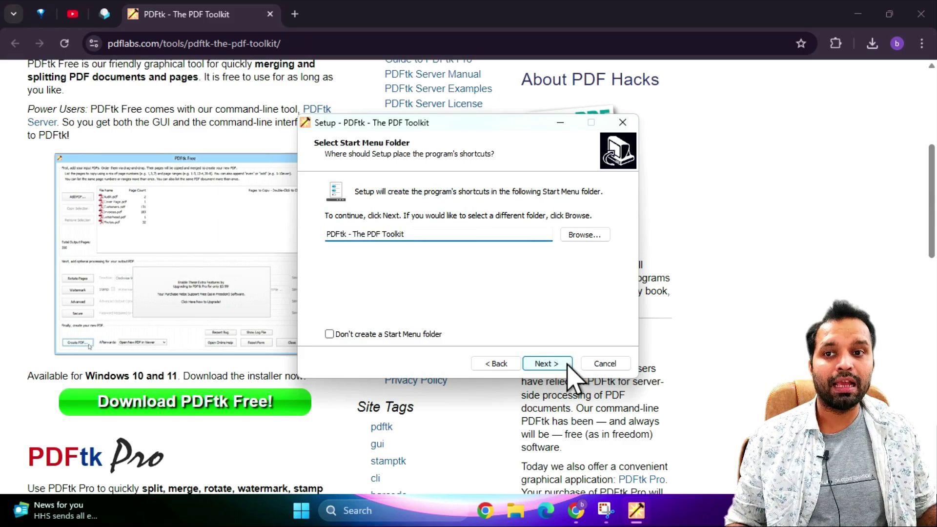
left_click(558, 362)
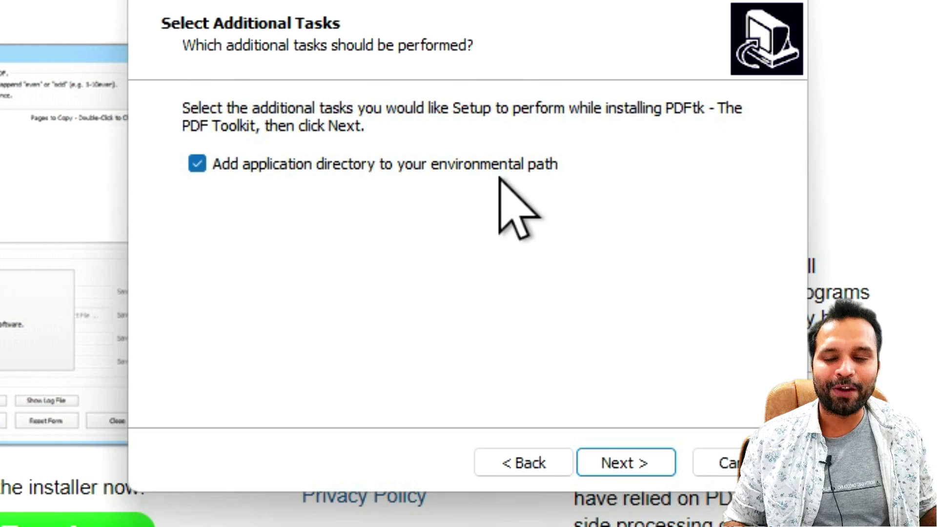
left_click(619, 467)
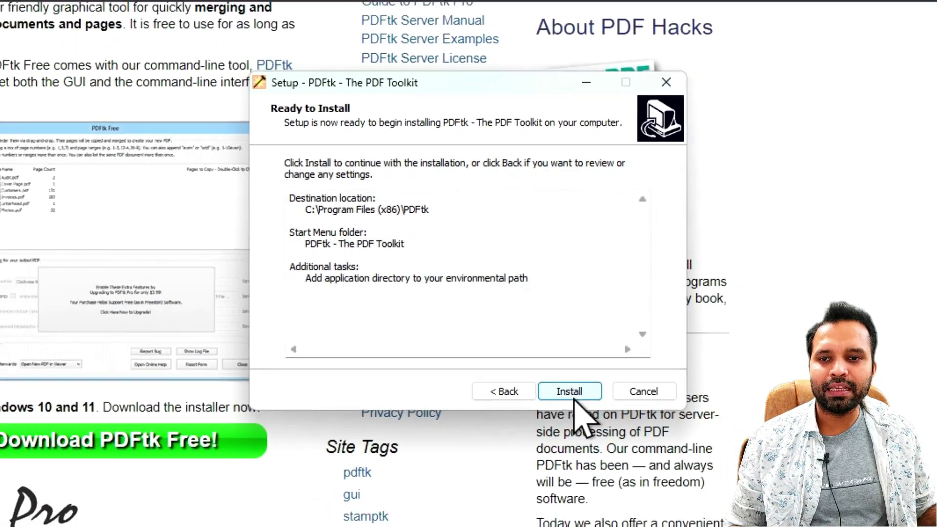
left_click(571, 393)
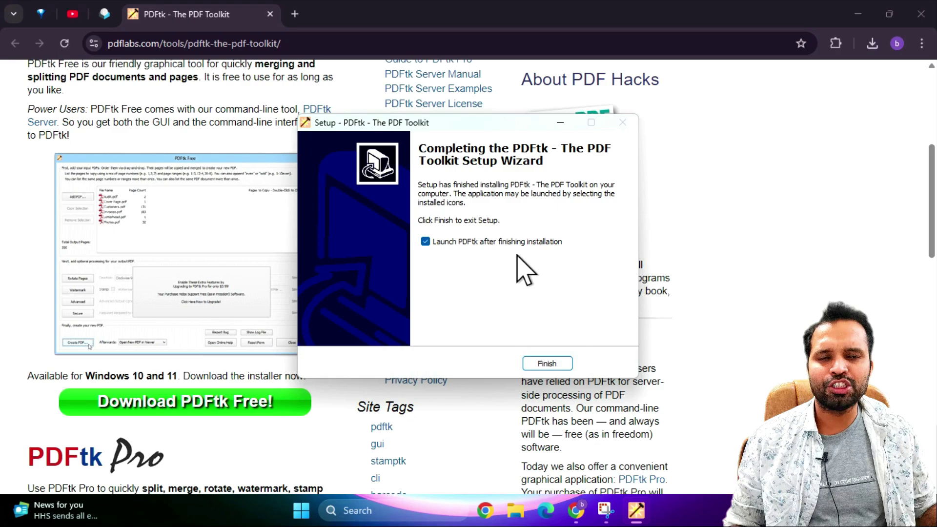
- Finish the setup with PDFtk launched, and close both the PDFtk Free window and the browser
left_click(547, 363)
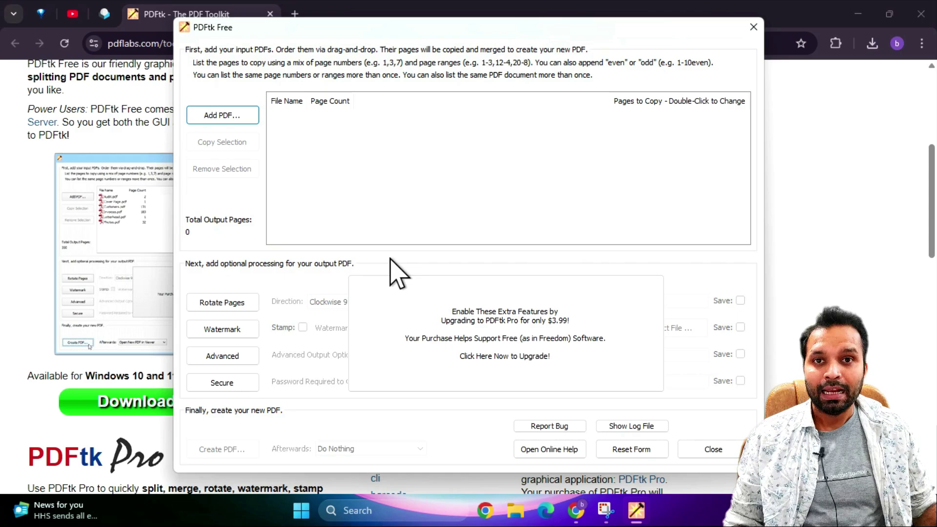
left_click(713, 446)
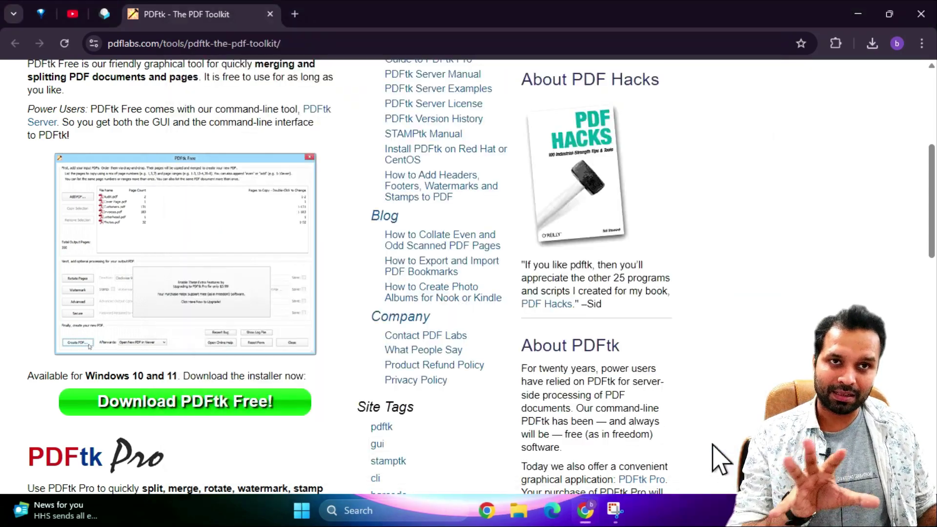
left_click(922, 13)
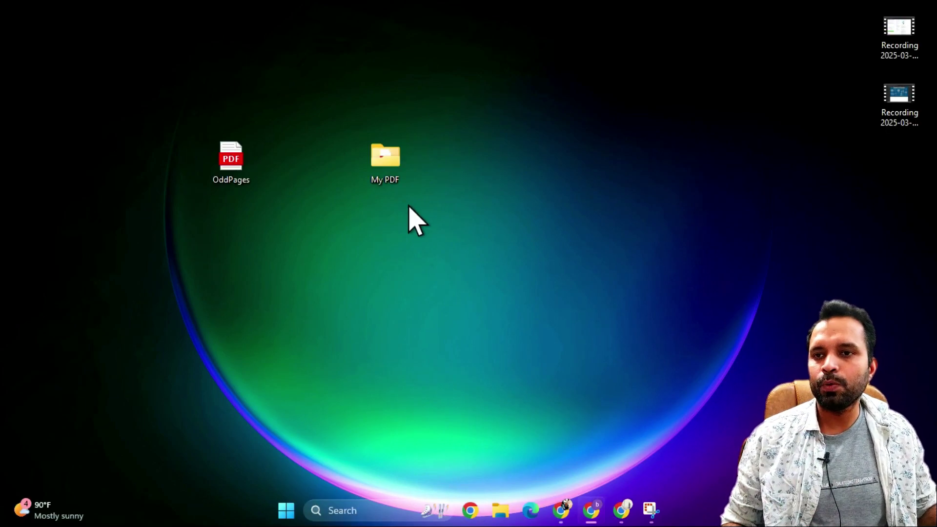
- Open the My PDF folder from the desktop and start a Command Prompt in it, placed below the BusinessBook file
double_click(395, 179)
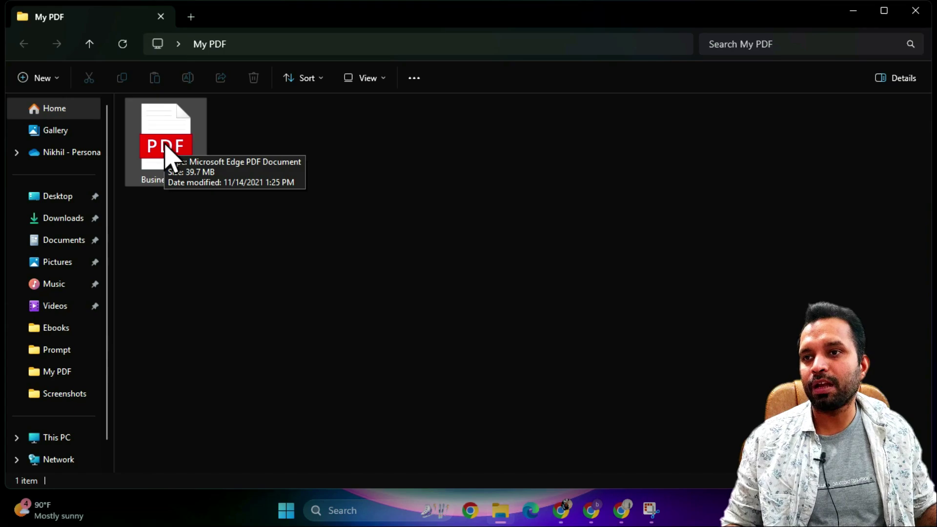
left_click(293, 44)
type("c")
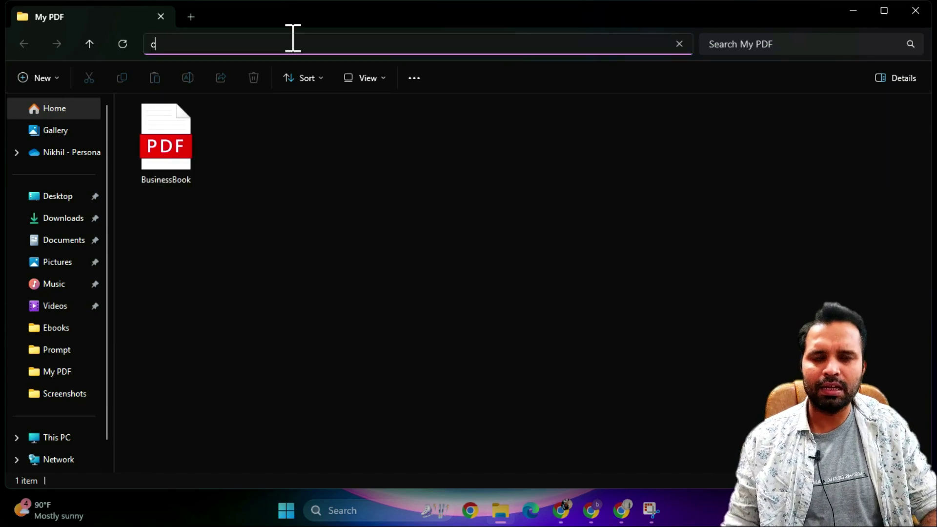
type("md")
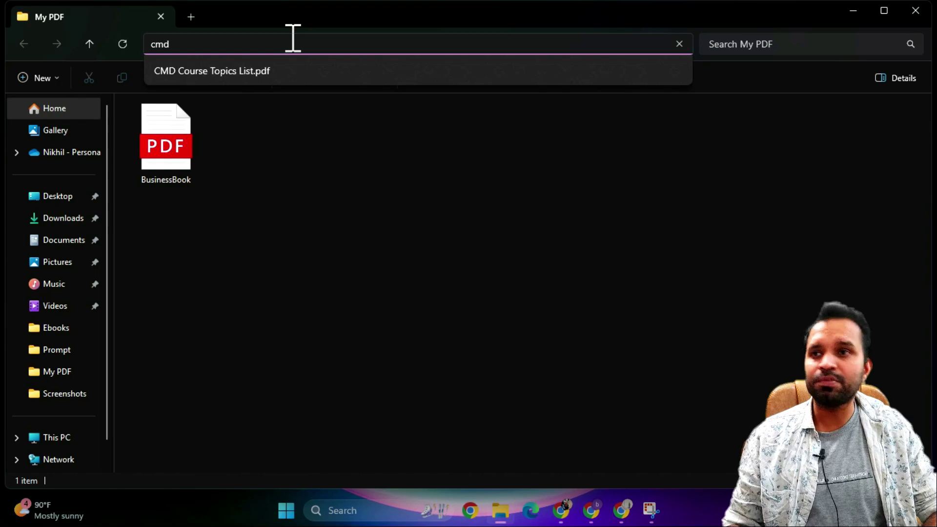
key("Return")
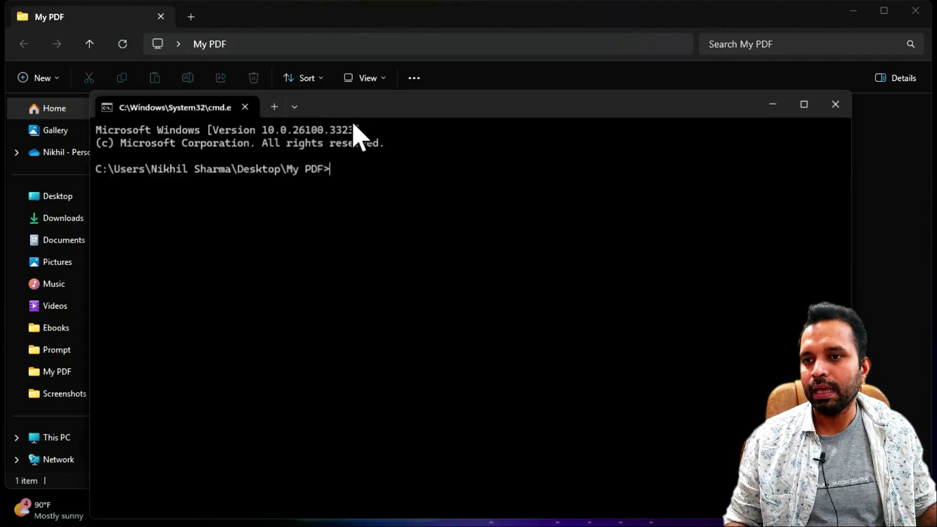
left_click_drag(380, 117, 314, 222)
scroll(366, 327, "up", 3)
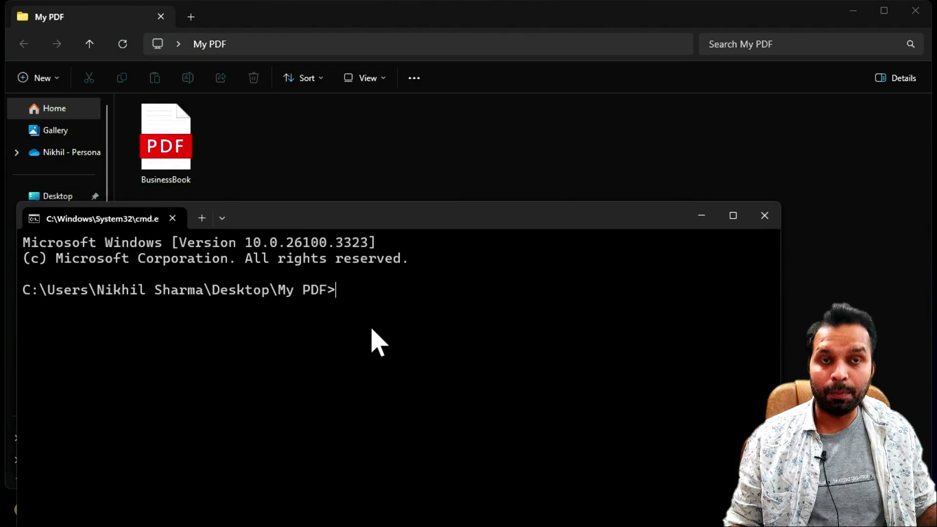
mouse_move(410, 225)
left_mouse_down()
mouse_move(391, 239)
mouse_move(418, 232)
left_mouse_up()
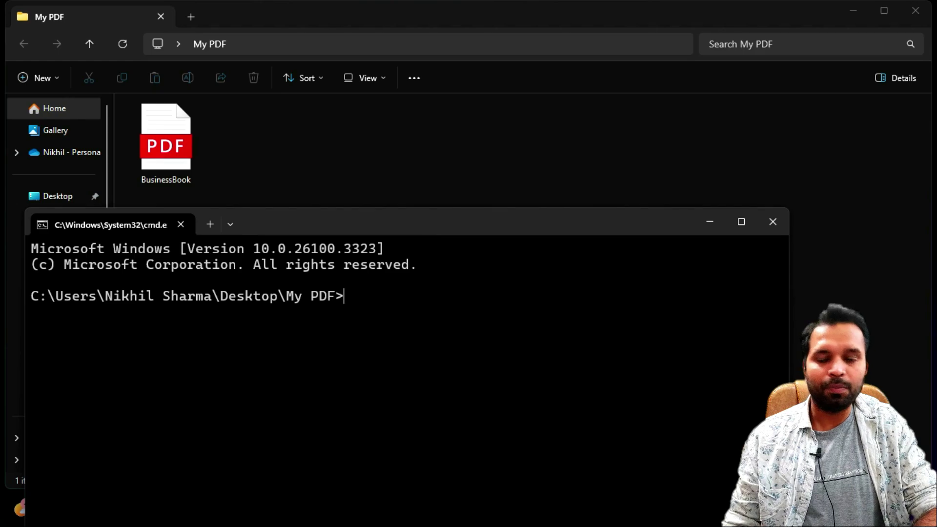
- Extract the even pages by running pdftk BusinessBook.pdf cat 1-endeven output evenpages.pdf in the widened Command Prompt
type("pdftk")
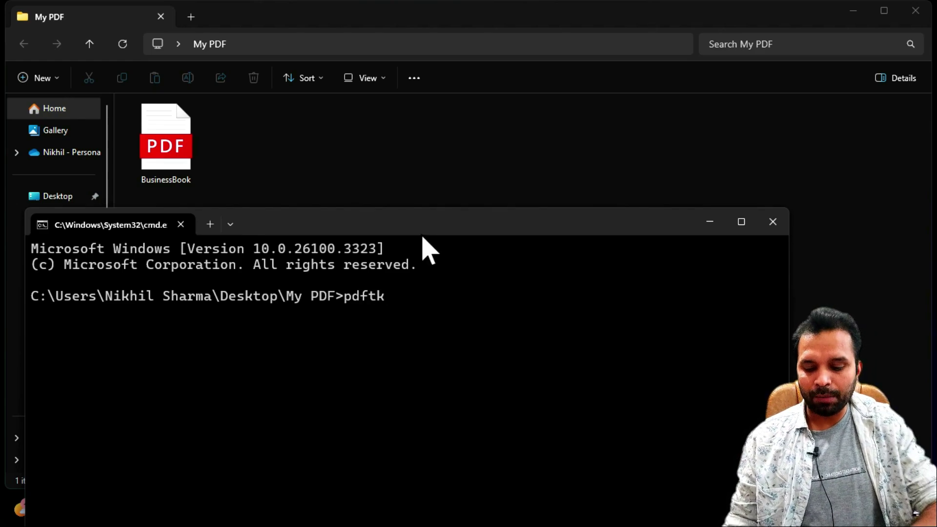
type(" Bu")
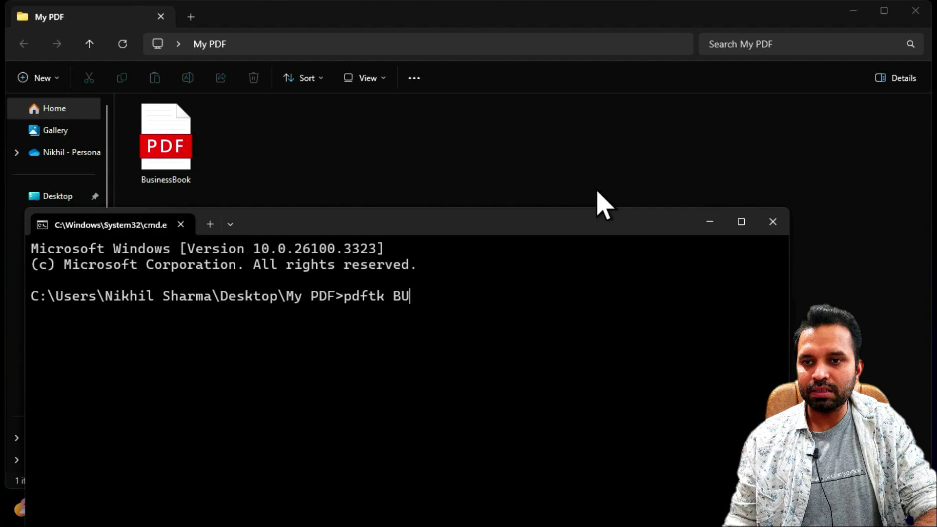
key("BackSpace")
type("usinessBook.pdf")
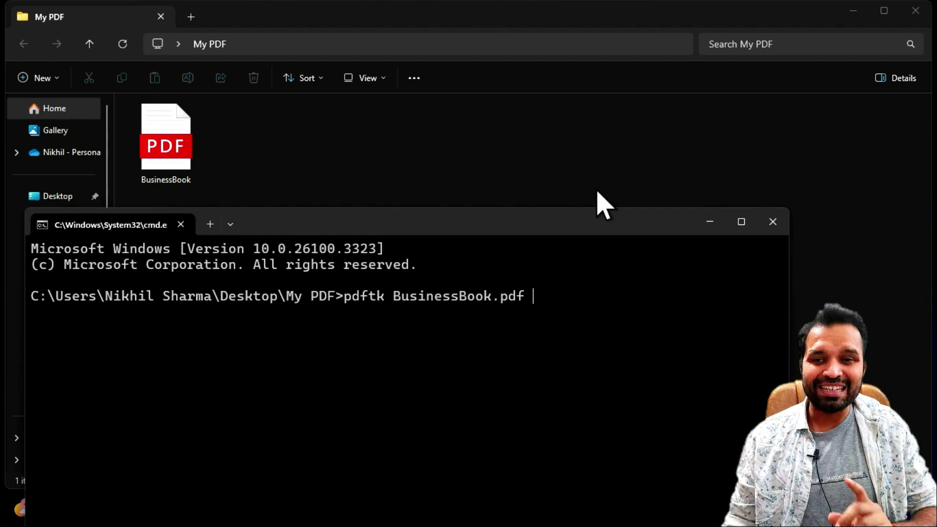
type(" cat")
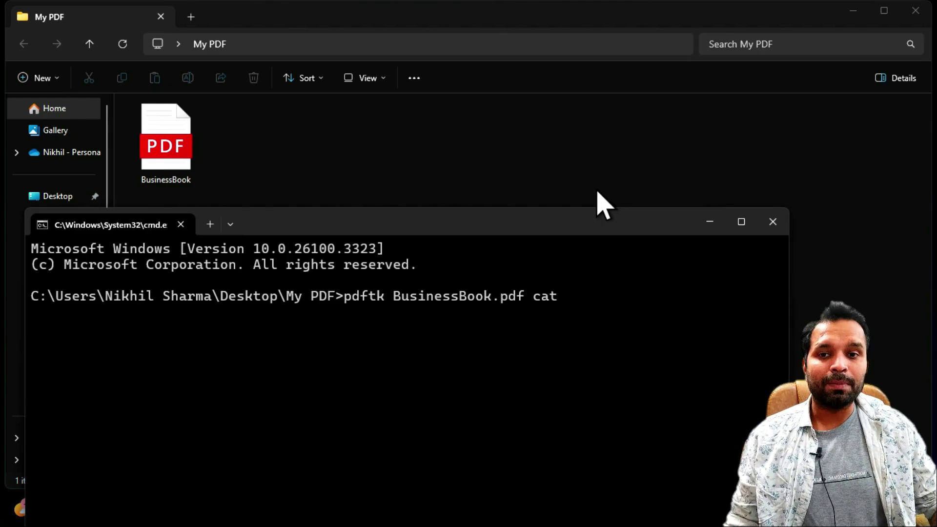
type("1-")
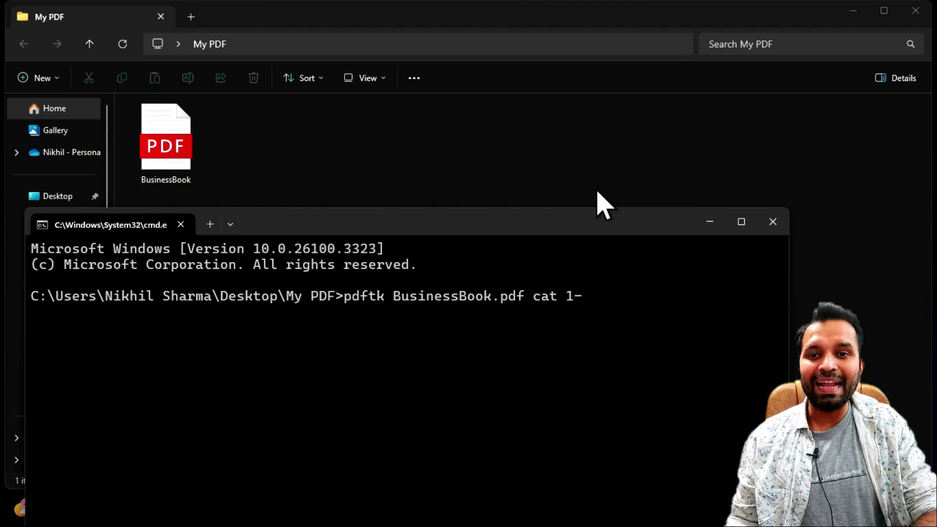
type("endeven")
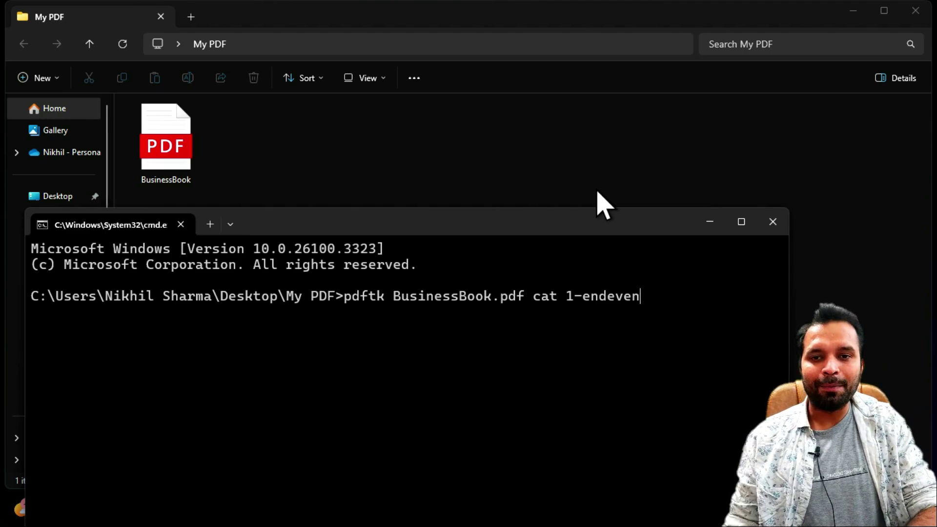
type(" output")
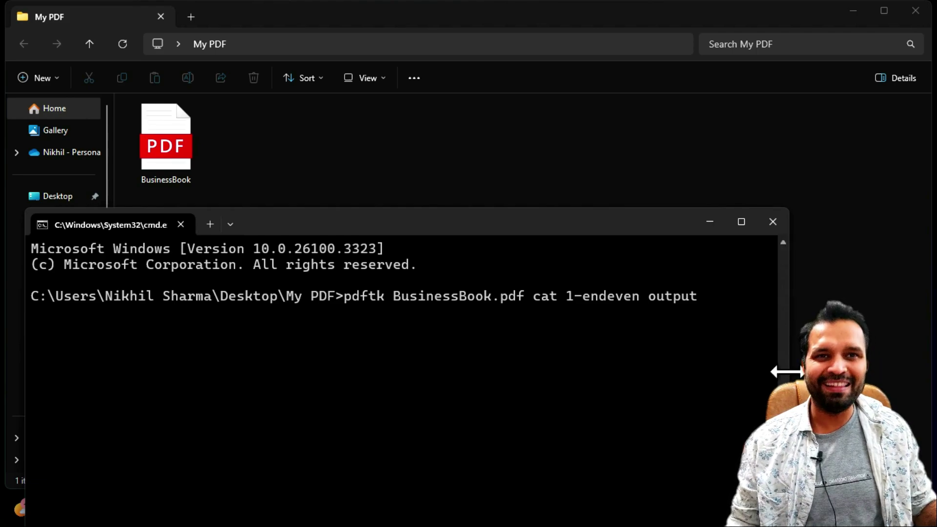
left_click_drag(787, 372, 927, 360)
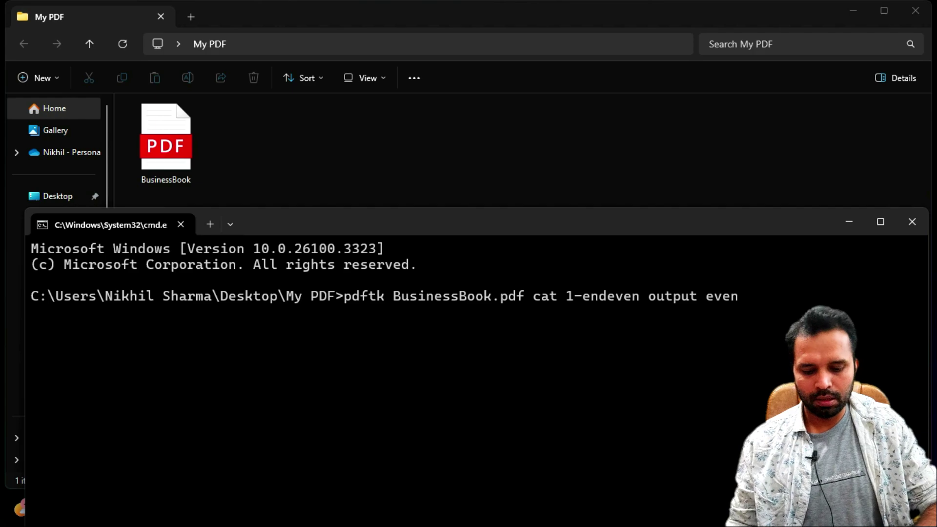
type("pages.pdf")
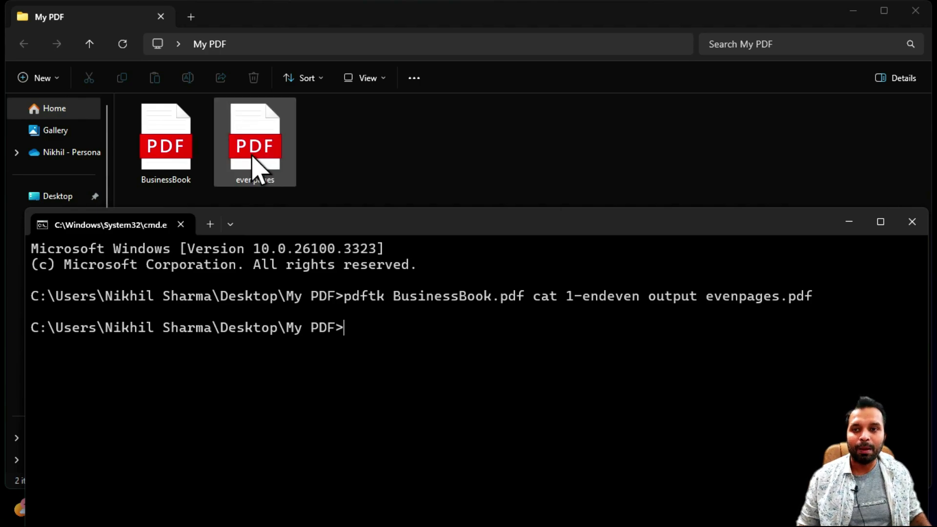
- Open evenpages.pdf, examine the page numbers printed through the contents and Introduction sections, and close it
double_click(252, 156)
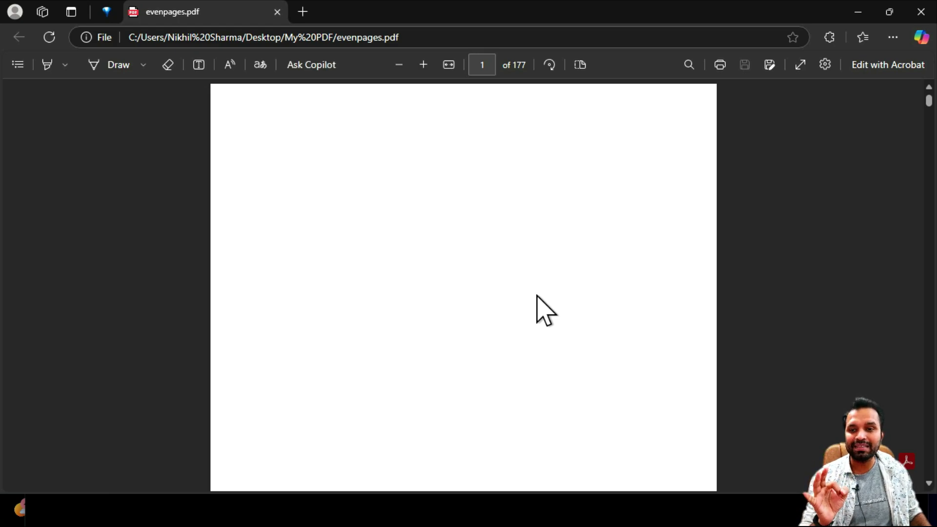
scroll(537, 312, "down", 20)
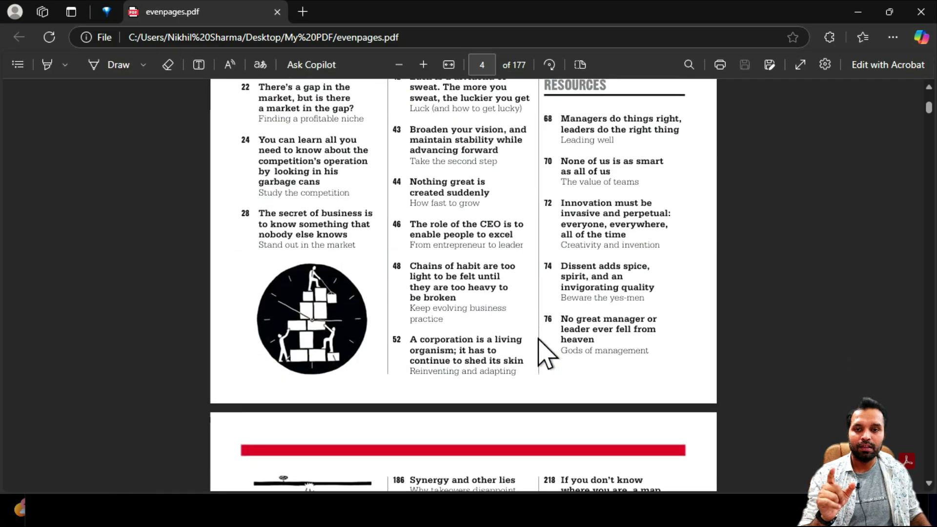
scroll(542, 351, "down", 15)
scroll(541, 351, "up", 5)
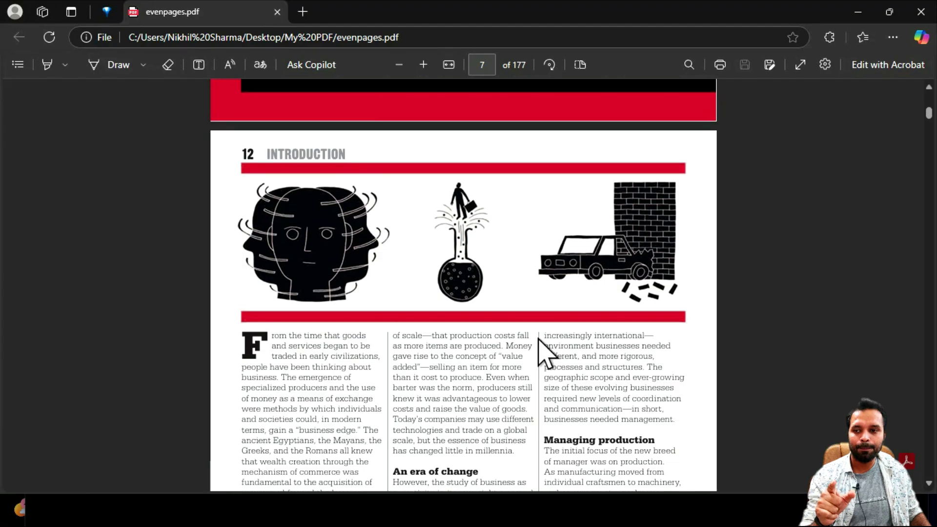
scroll(258, 168, "down", 10)
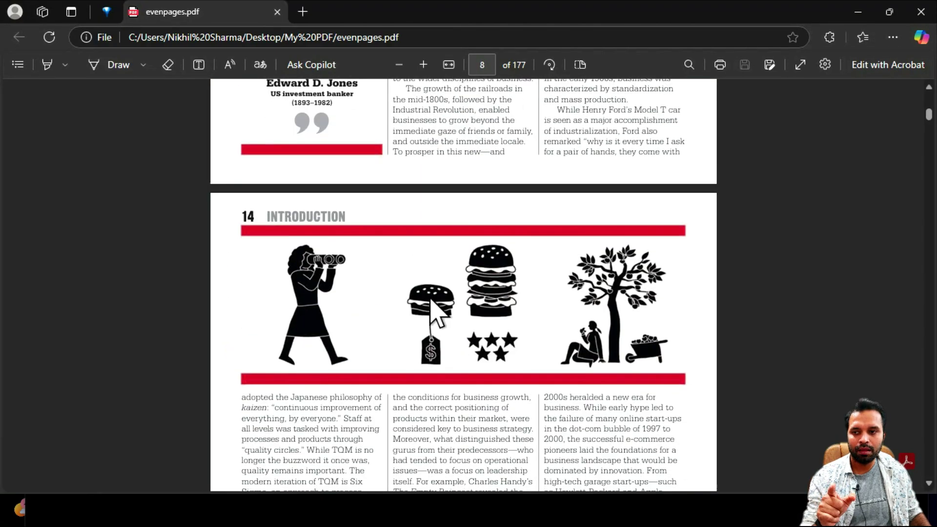
scroll(389, 341, "down", 15)
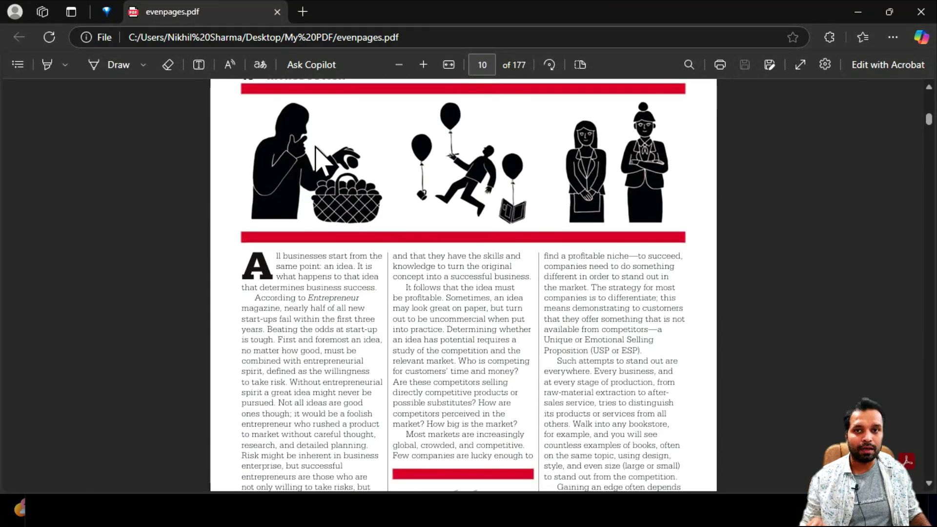
scroll(242, 164, "up", 2)
key("super+Down")
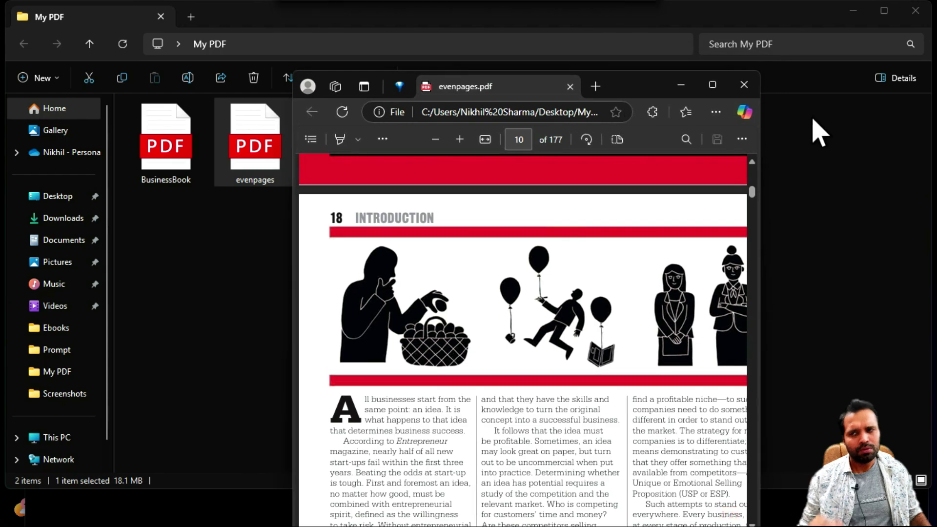
left_click(757, 83)
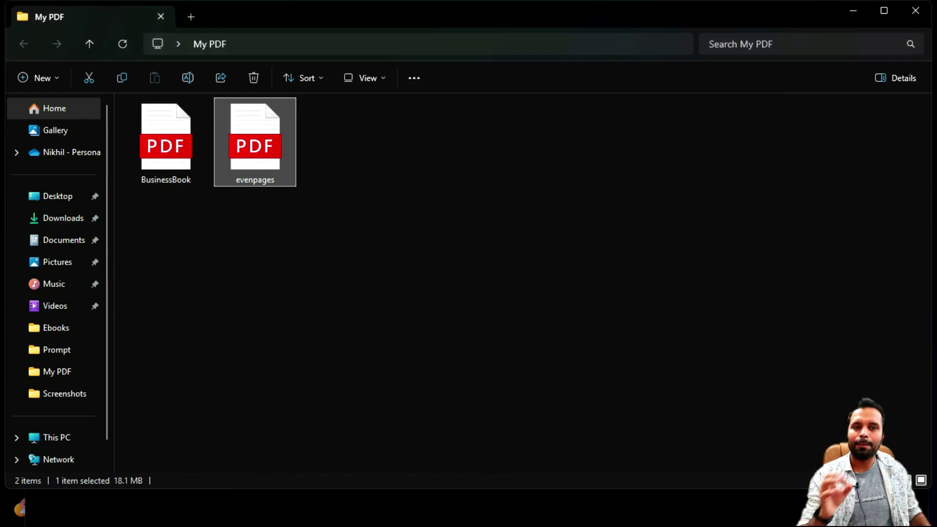
- Extract the odd pages by running pdftk BusinessBook.pdf cat 1-endodd output oddpages.pdf in the Command Prompt, and close the Command Prompt
left_click(590, 519)
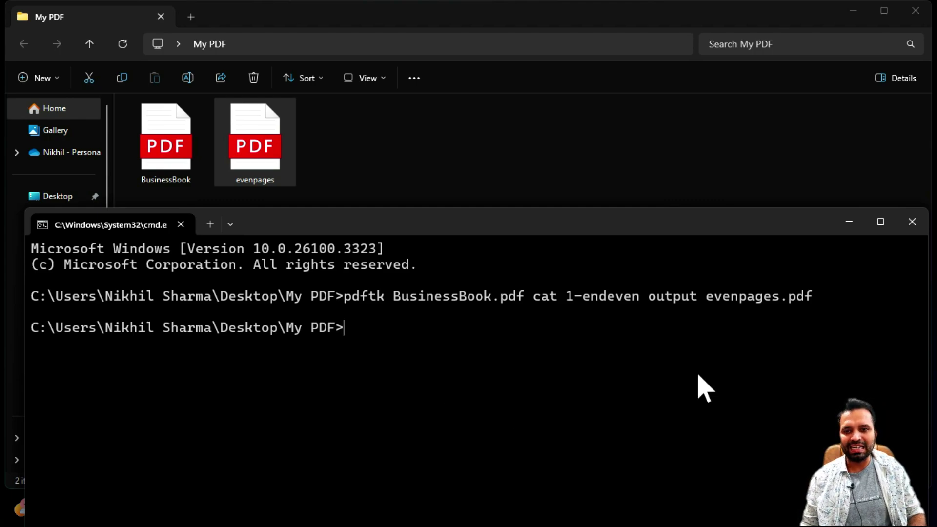
key("Up")
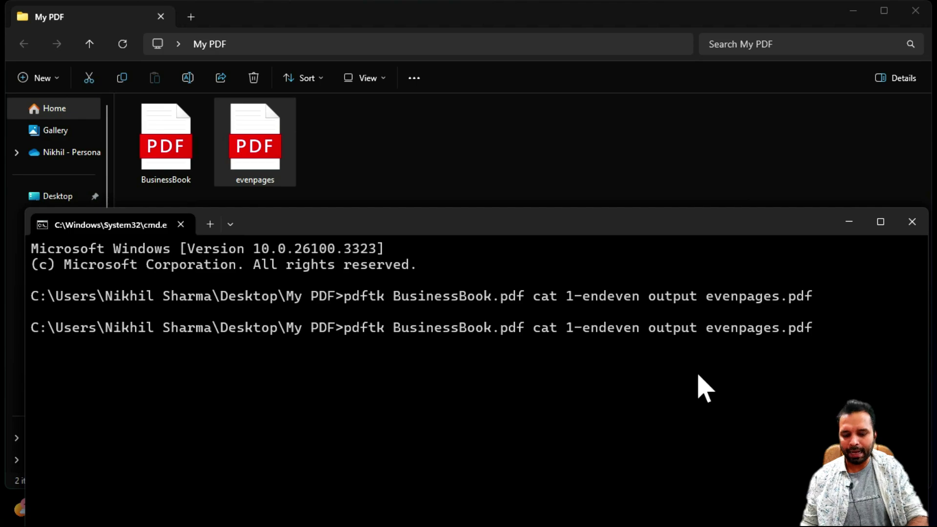
key("BackSpace")
key("BackSpace")
key("BackSpace")
key("BackSpace")
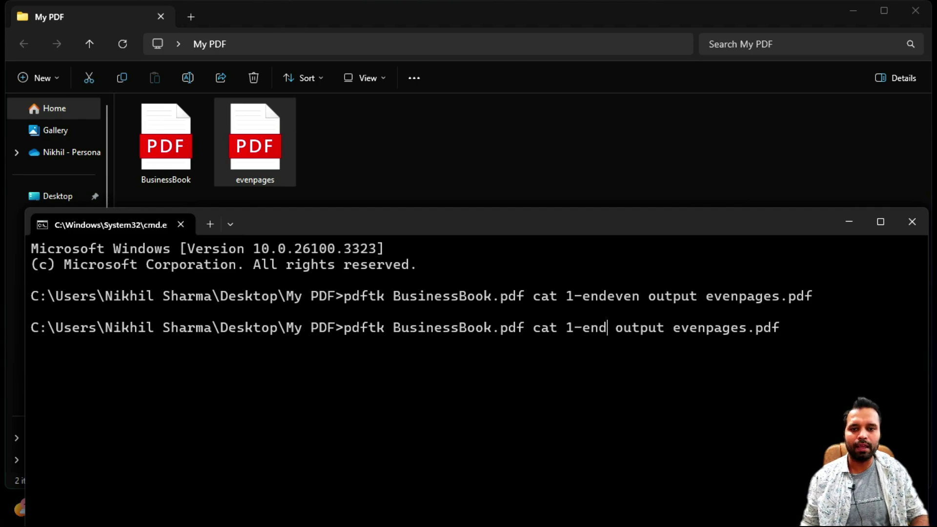
type("odd")
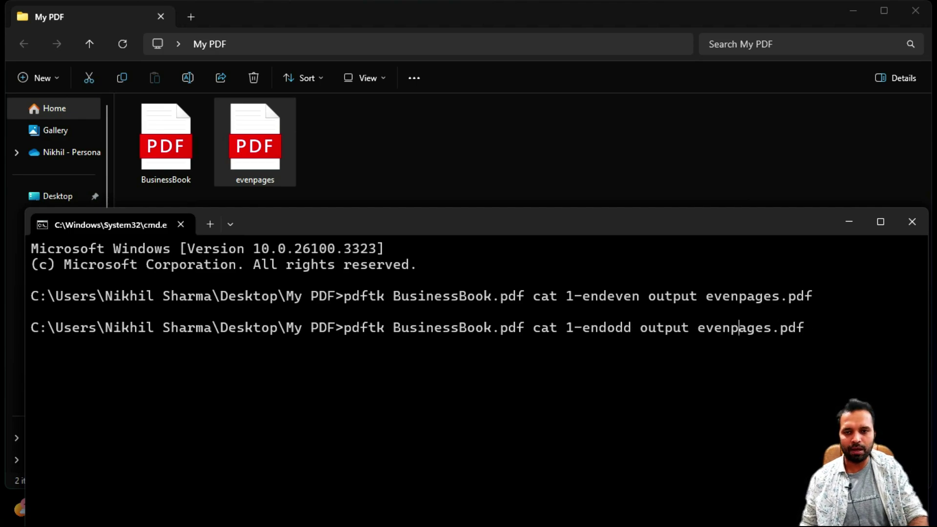
key("BackSpace")
key("BackSpace")
key("BackSpace")
key("BackSpace")
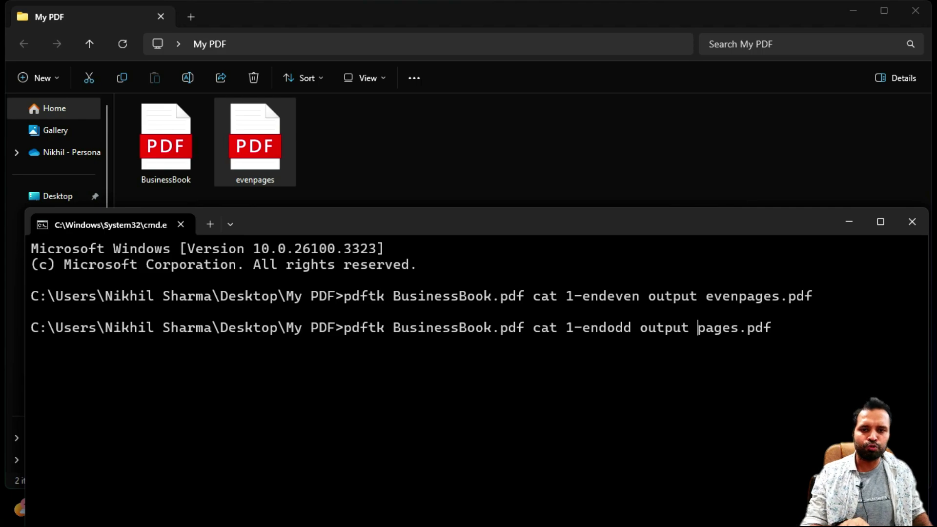
type("odd")
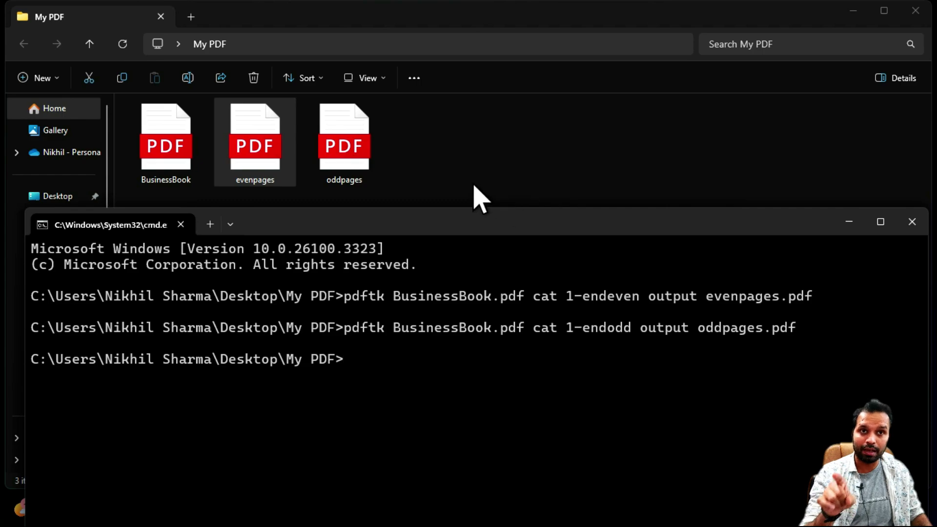
left_click(919, 230)
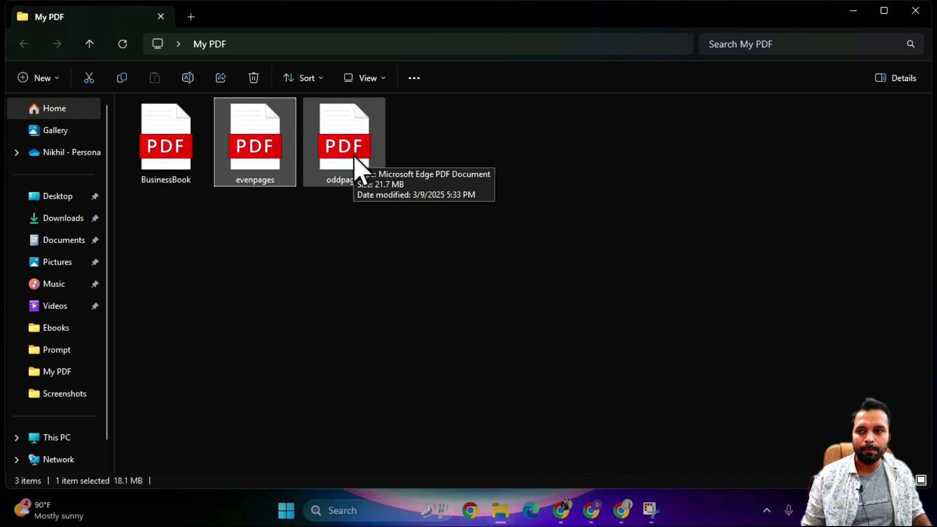
- Open oddpages.pdf, examine the page numbers printed through the Introduction section, and close it
left_click(355, 157)
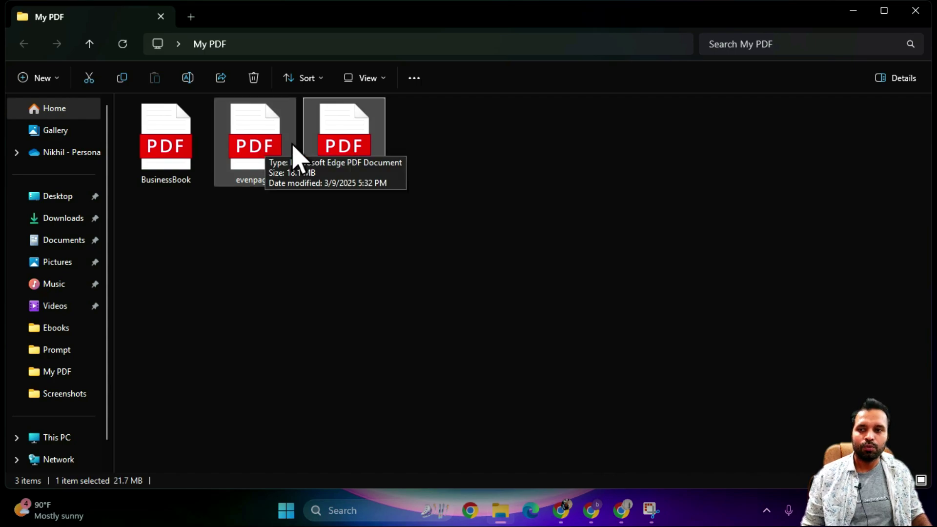
double_click(359, 153)
left_click(714, 85)
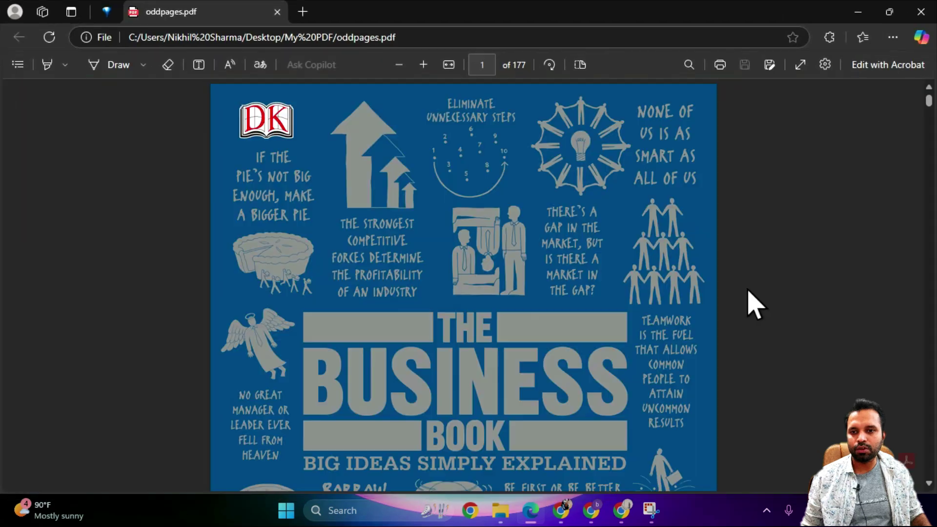
scroll(752, 303, "down", 15)
scroll(747, 289, "down", 12)
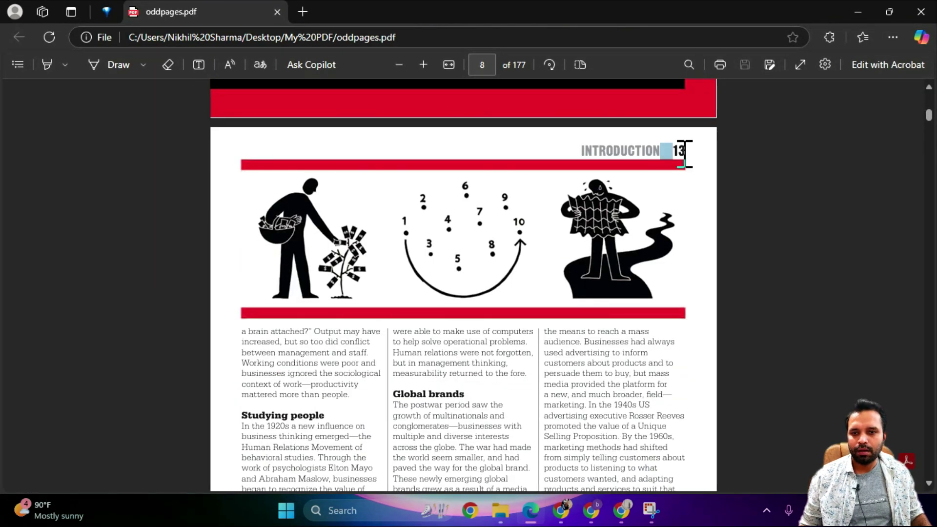
scroll(680, 292, "down", 10)
scroll(637, 295, "up", 2)
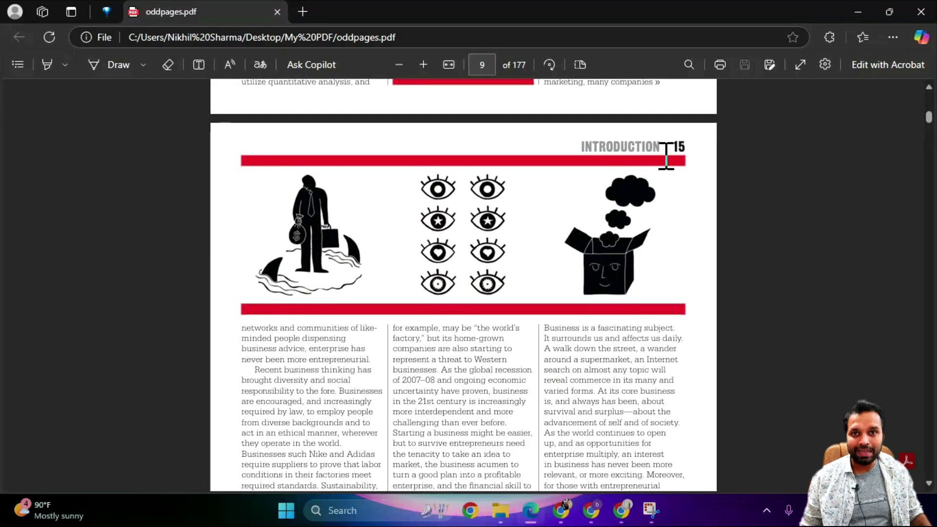
left_click_drag(665, 149, 688, 149)
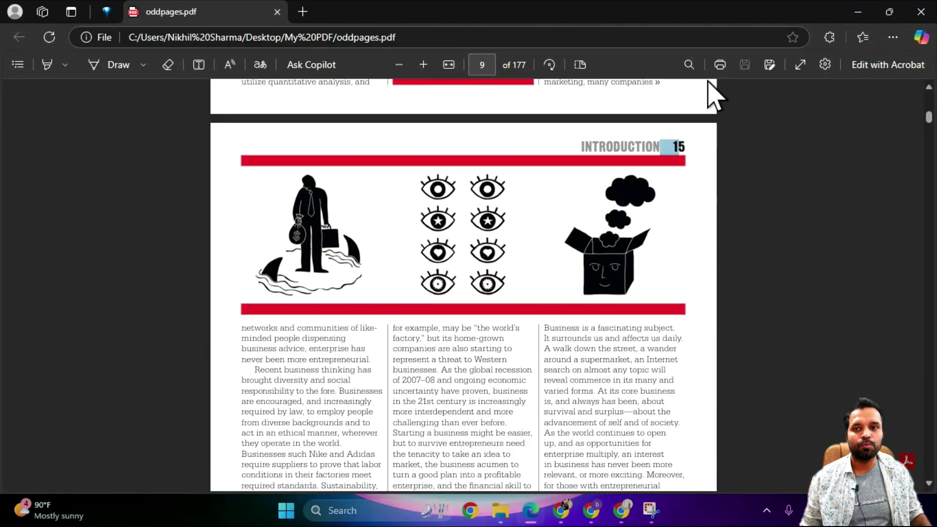
double_click(695, 19)
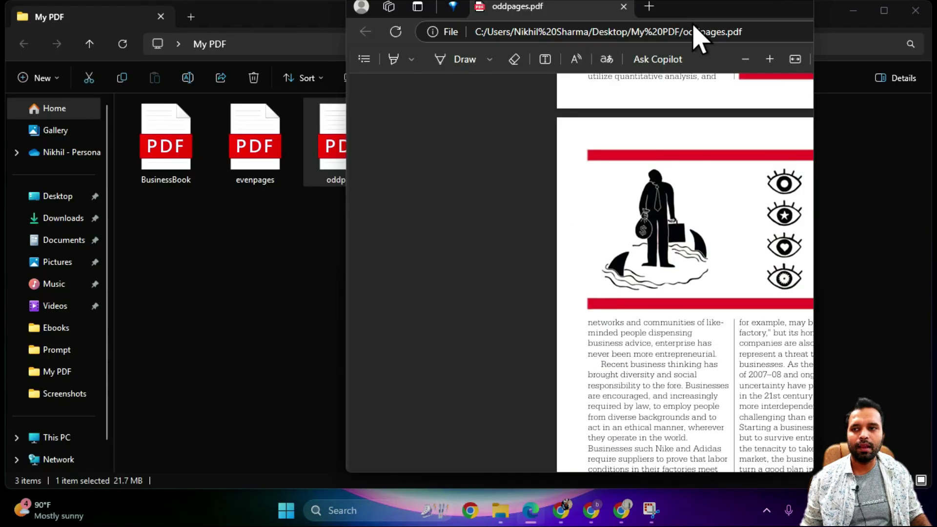
left_click(734, 99)
- Open evenpages.pdf again for a brief check of its page count and close it
double_click(234, 171)
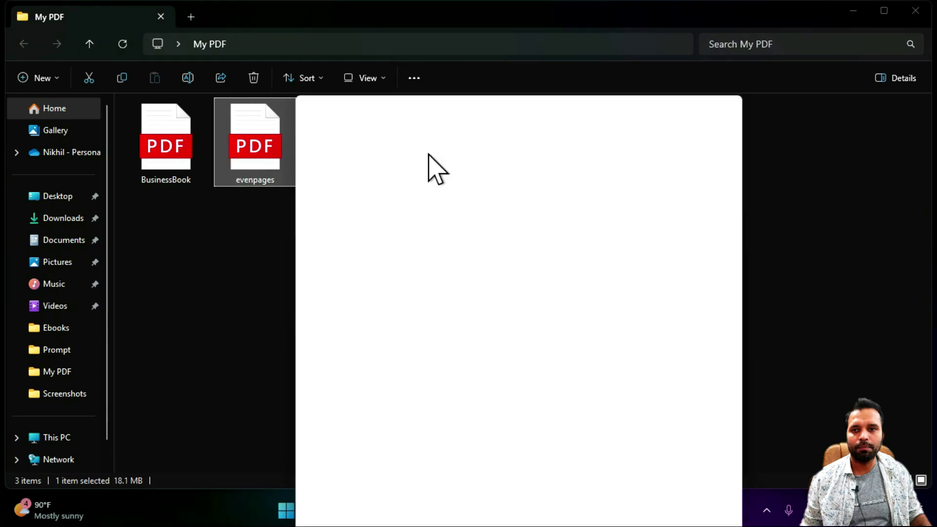
left_click(705, 100)
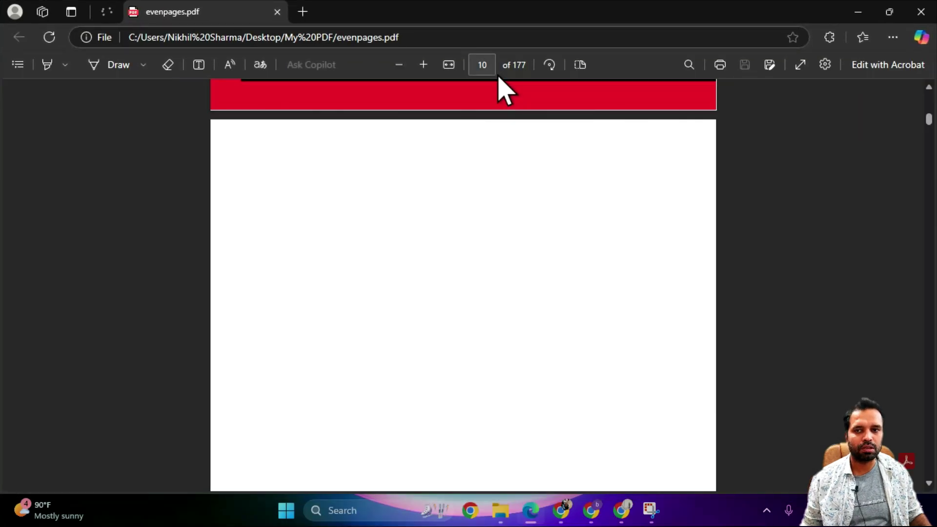
double_click(680, 15)
left_click(728, 92)
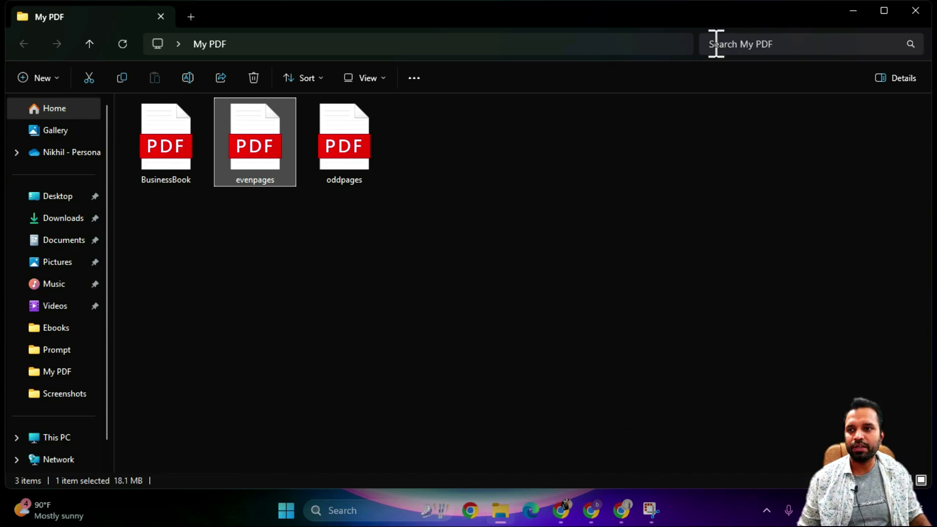
- Lower the My PDF window to uncover the desktop, review the BusinessBook, oddpages and evenpages files, and close the window
left_click_drag(711, 31, 708, 234)
left_click_drag(254, 176, 297, 97)
left_click_drag(356, 49, 268, 146)
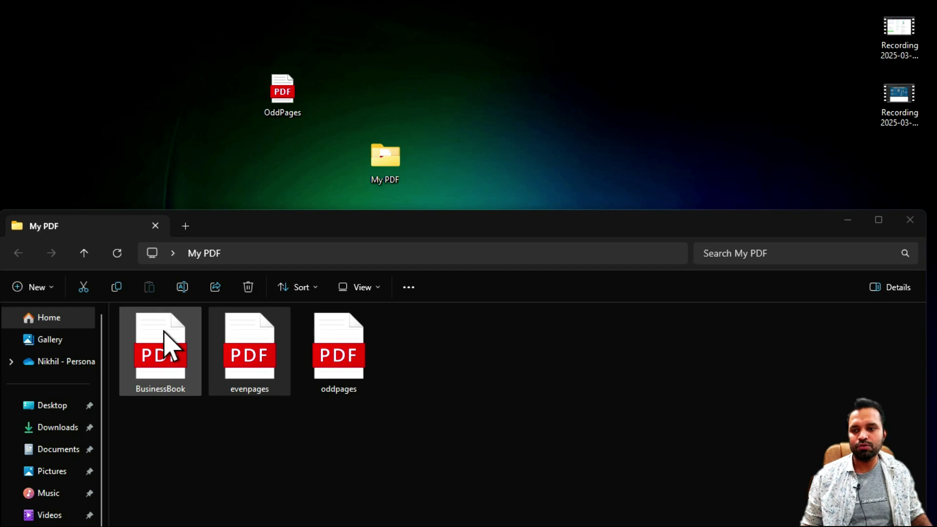
left_click(167, 354)
mouse_move(166, 349)
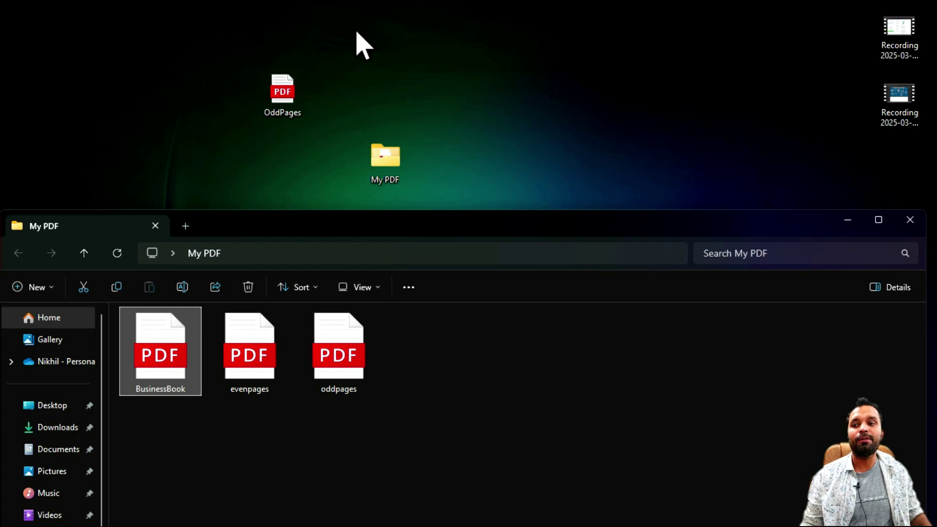
left_click(348, 350)
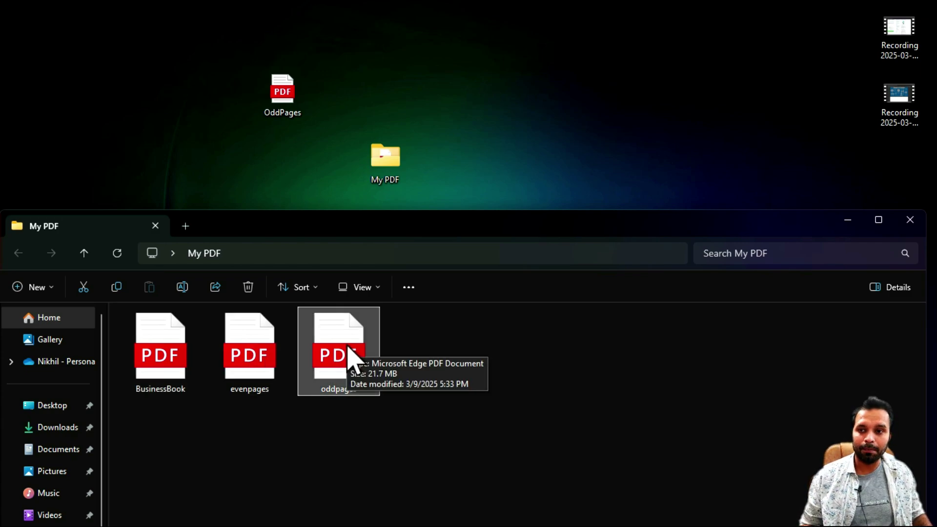
left_click(248, 347)
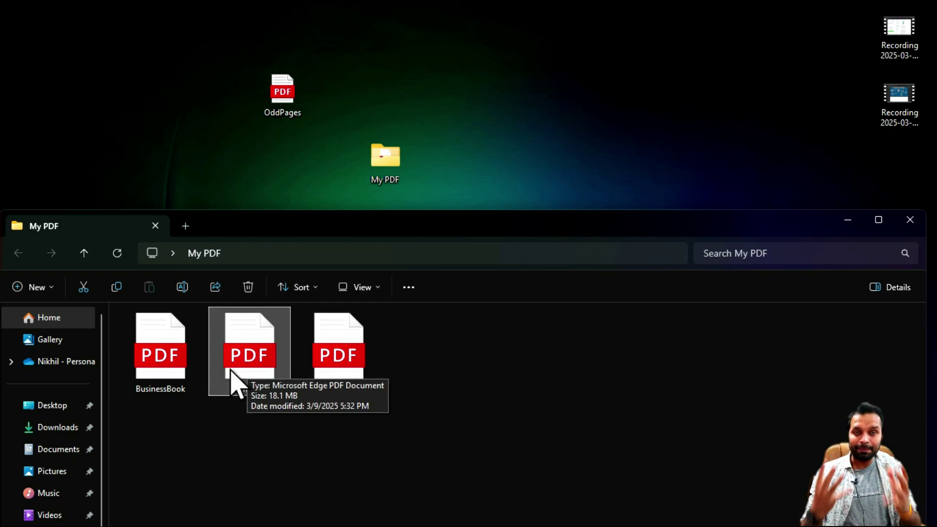
left_click(149, 368)
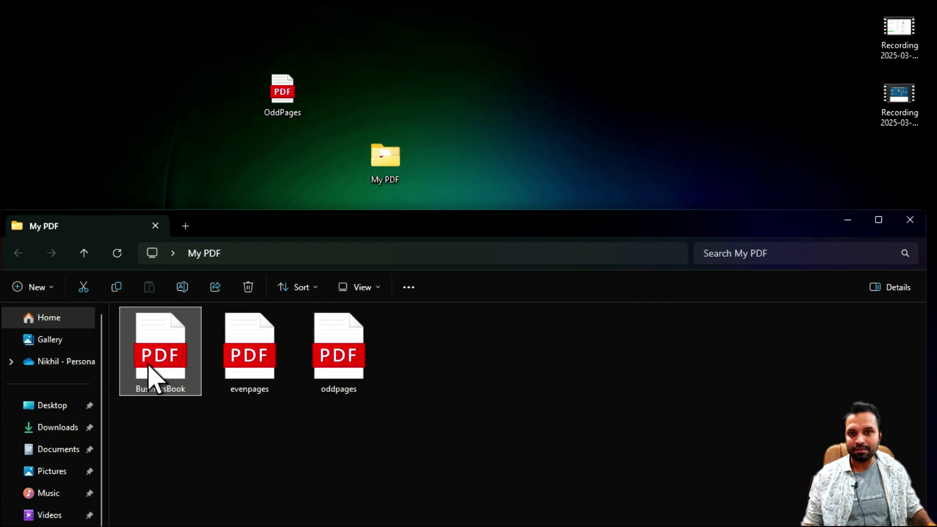
left_click(879, 220)
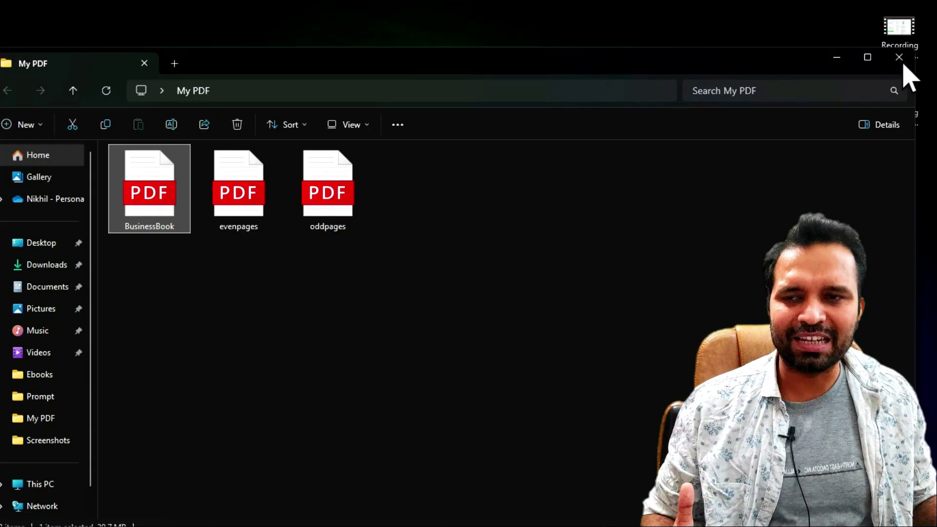
left_click(900, 60)
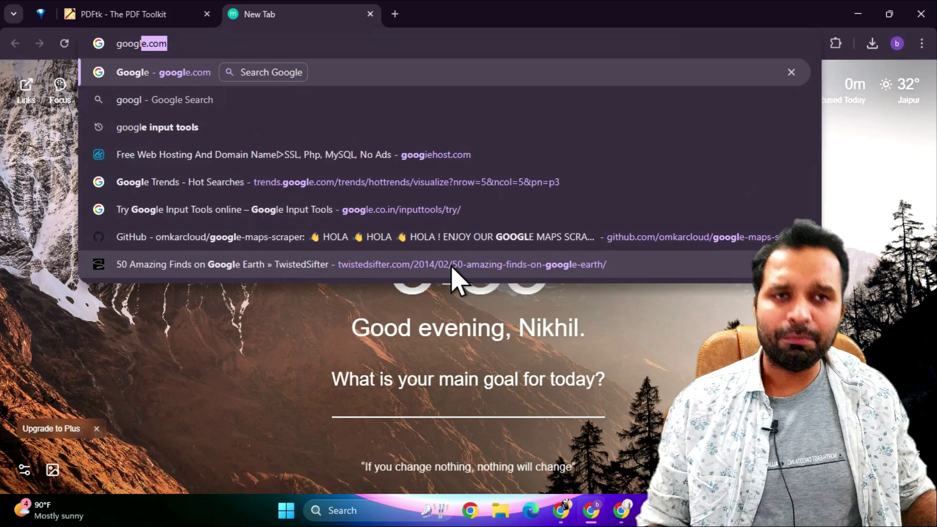
- Open google.com in the browser, search for buzz2day tech pdf cmd, and look through the results
key("Return")
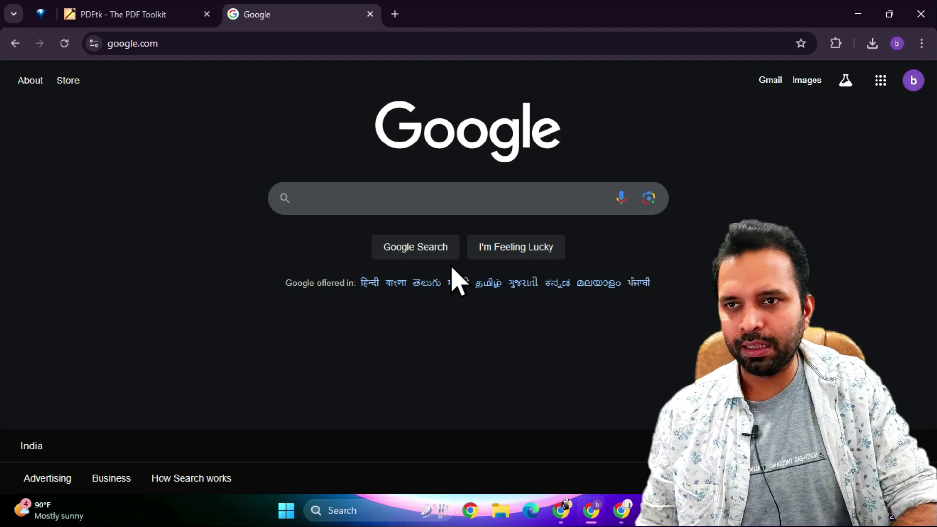
type("buzz2day")
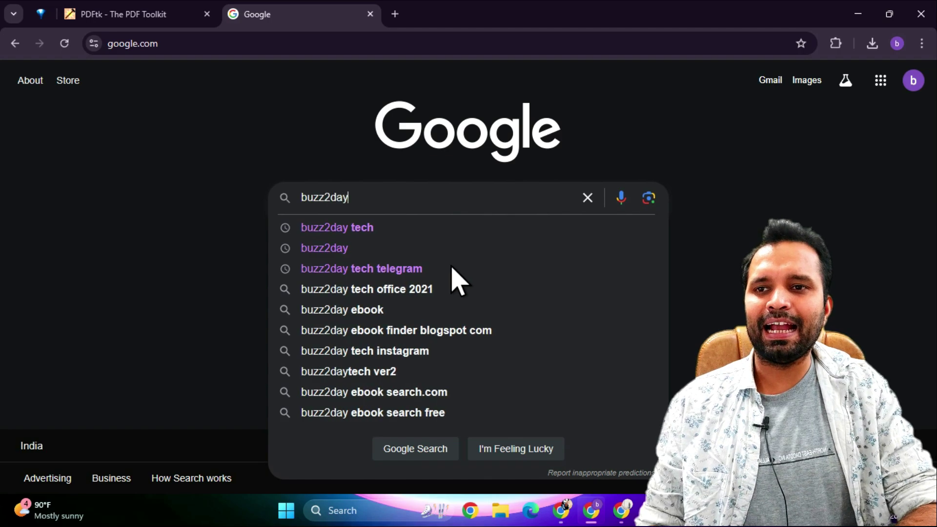
type(" tech pdf cmd")
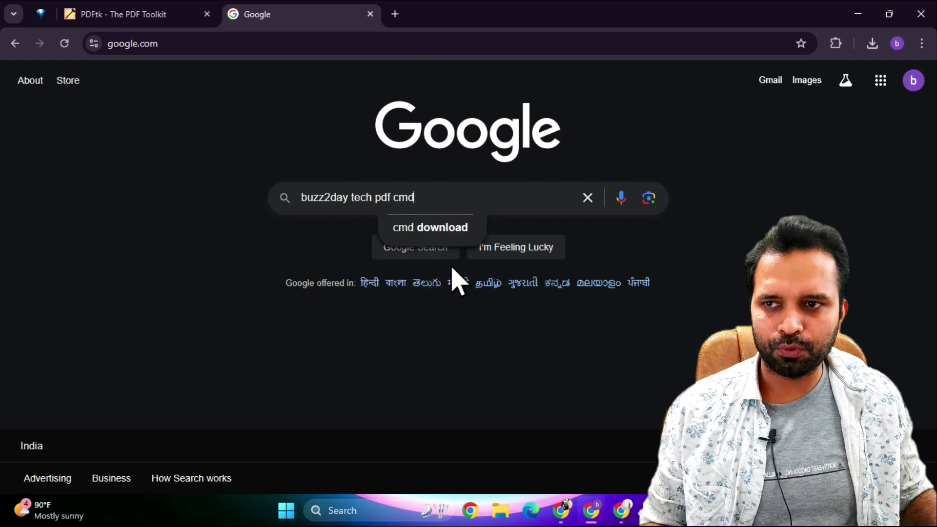
key("Return")
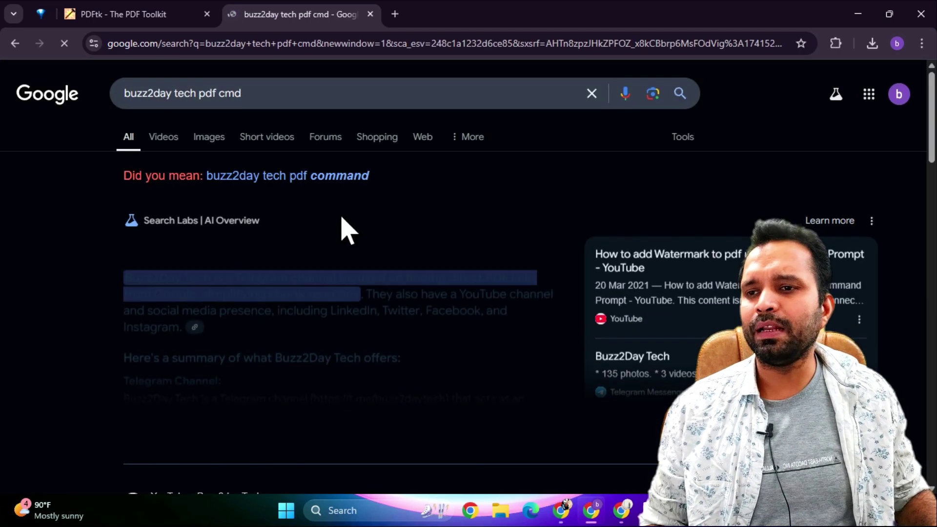
scroll(341, 253, "down", 3)
scroll(323, 299, "down", 3)
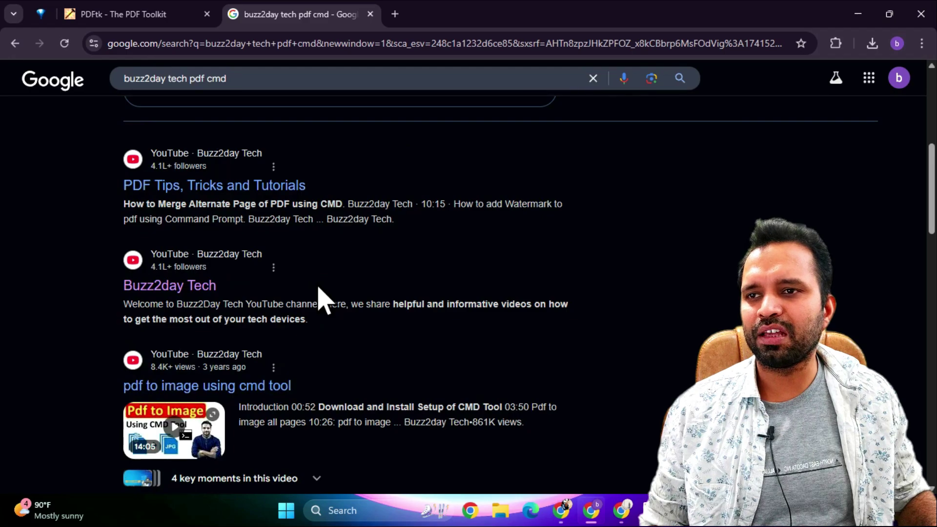
scroll(293, 313, "down", 1)
scroll(303, 314, "up", 7)
- Copy the phrase buzz2day tech pdf cmd and open YouTube through a Google search for youtub
left_click_drag(258, 98, 5, 110)
key("ctrl+c")
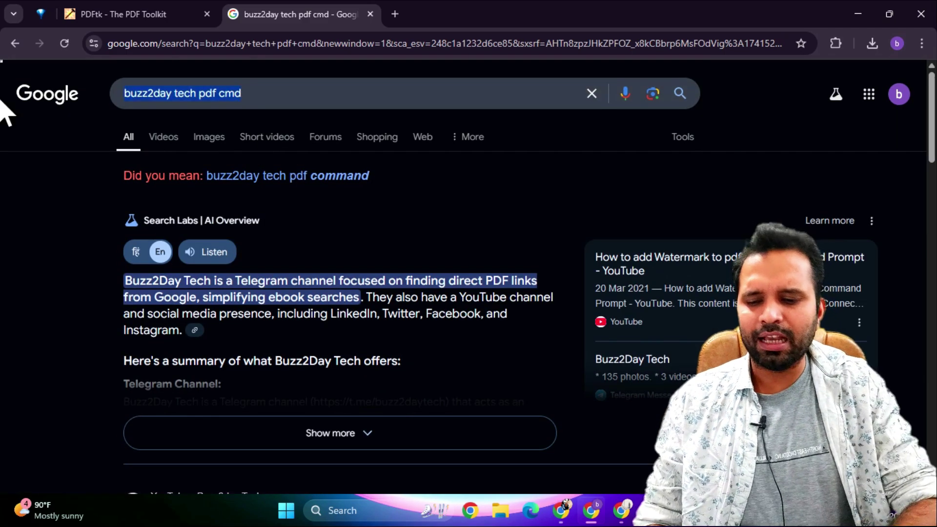
type("youtub")
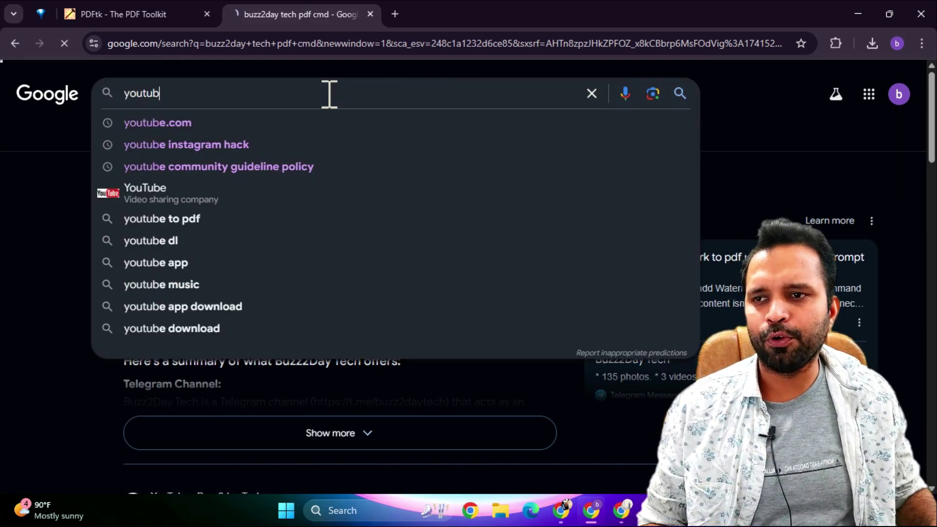
key("Return")
left_click(152, 266)
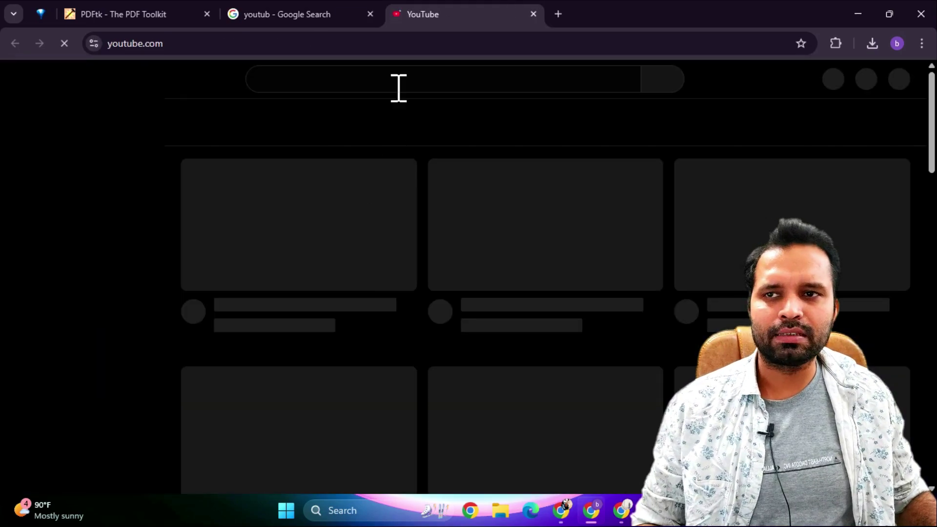
- Search YouTube for the copied phrase buzz2day tech pdf cmd and look through the results for the PDF playlist
left_click(398, 87)
key("ctrl+v")
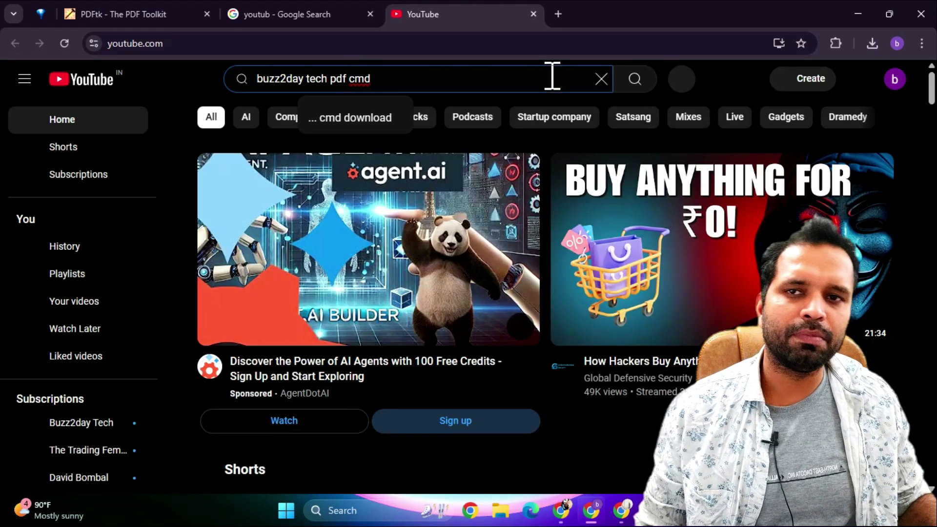
left_click(634, 81)
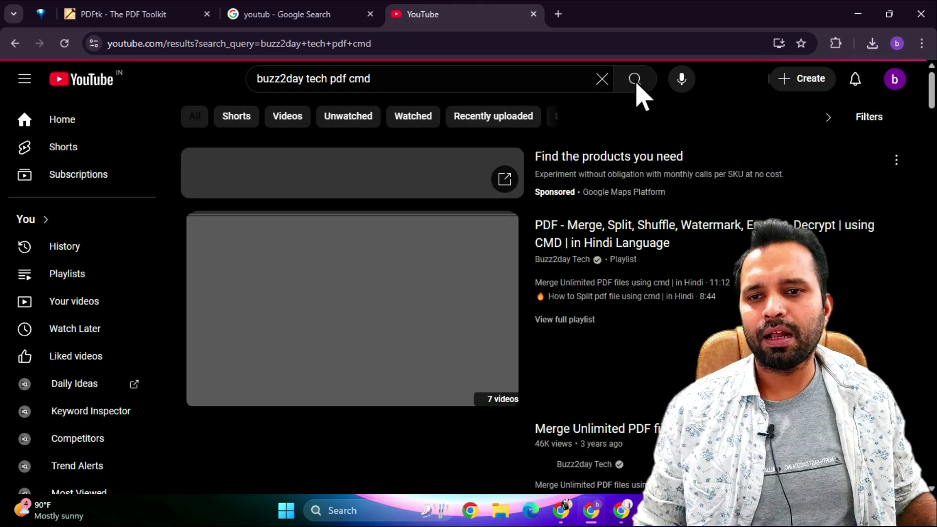
scroll(537, 235, "down", 3)
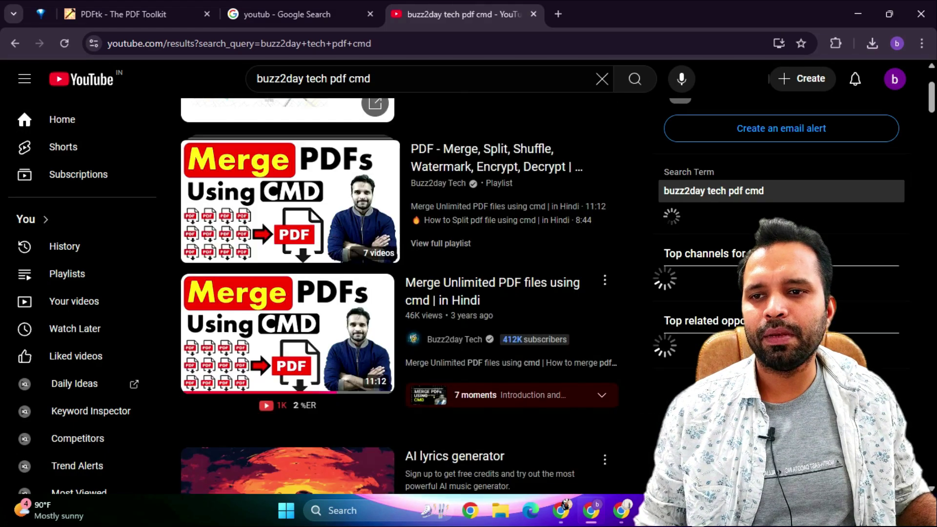
scroll(517, 244, "down", 3)
scroll(481, 178, "up", 3)
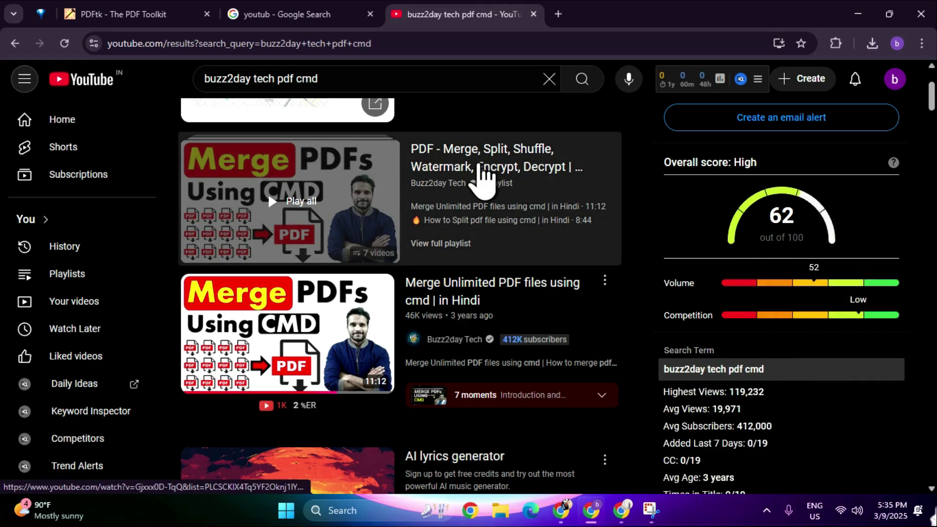
- Open the Buzz2day Tech playlist on merging, splitting, shuffling and watermarking PDFs, and look through its list of videos
left_click(482, 177)
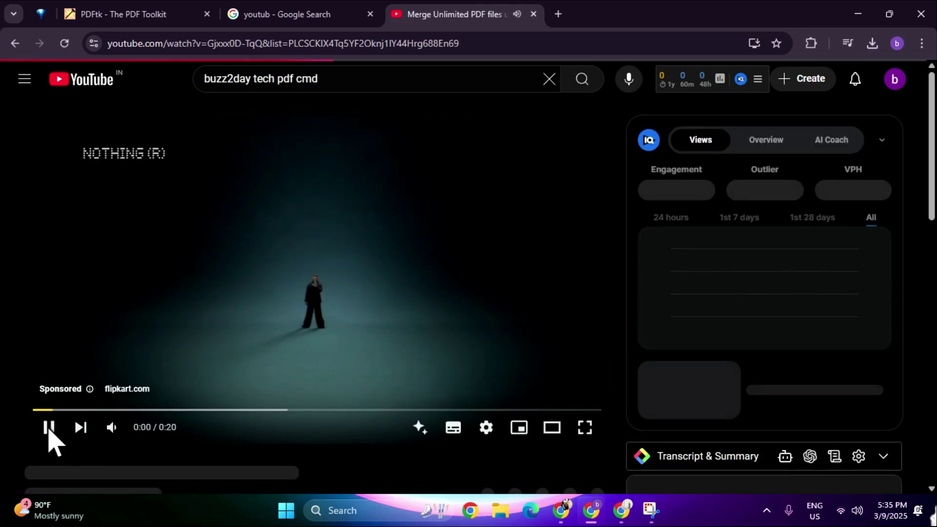
scroll(781, 342, "down", 4)
scroll(786, 361, "down", 2)
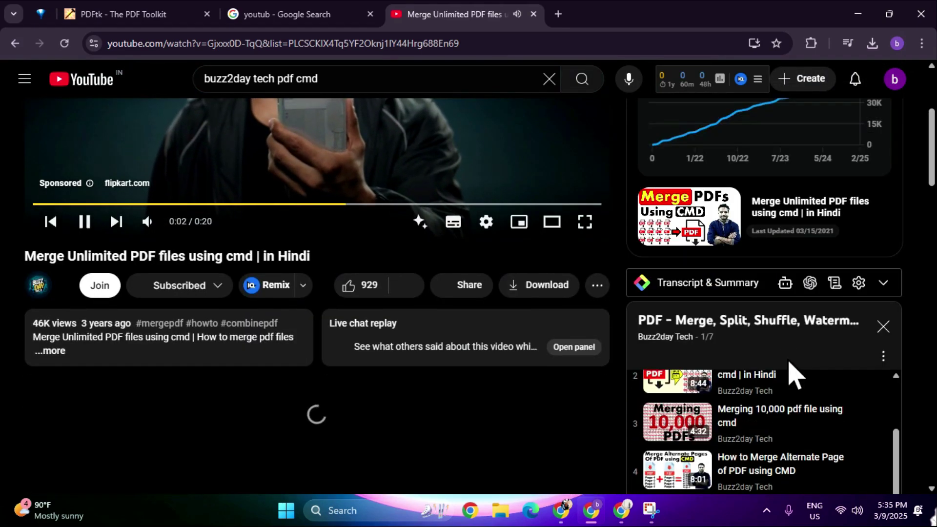
scroll(879, 329, "down", 2)
scroll(318, 292, "down", 3)
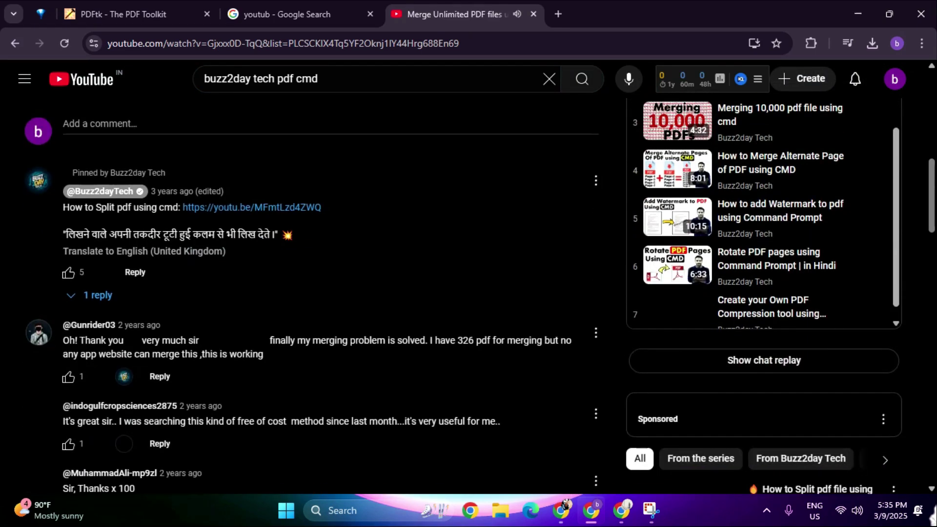
scroll(902, 210, "up", 1)
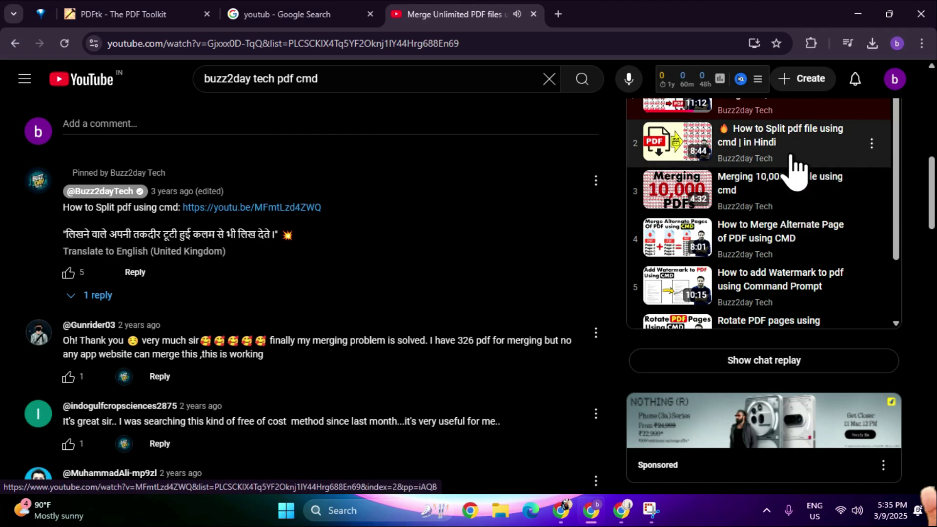
scroll(800, 214, "down", 1)
scroll(805, 225, "down", 1)
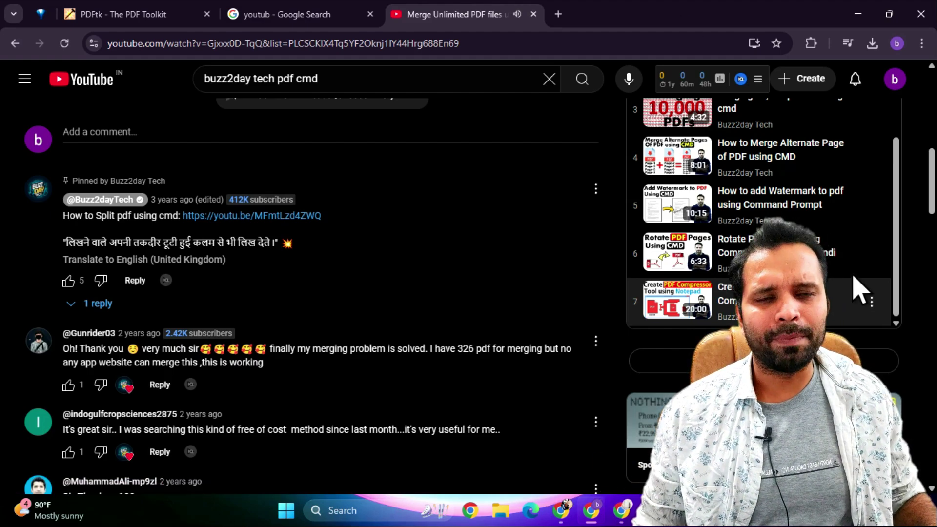
double_click(681, 18)
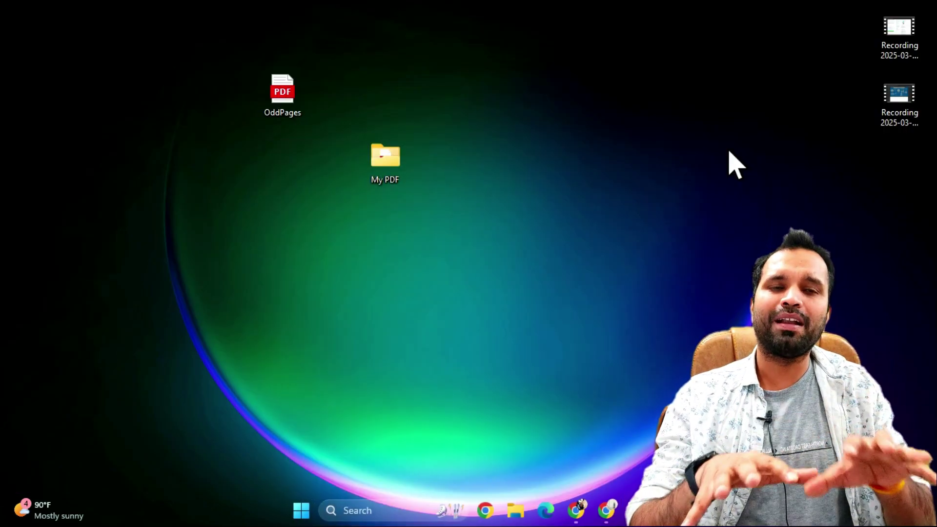